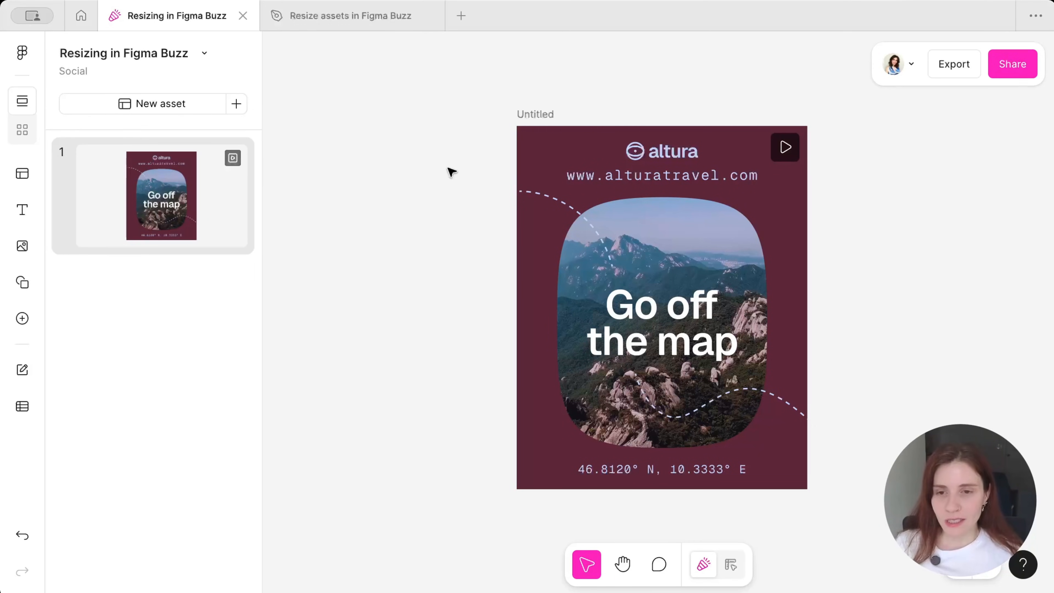
- Resize the travel asset to the Facebook event cover preset, 1920 × 1005
{"action": "left_click", "coordinate": [550, 113]}
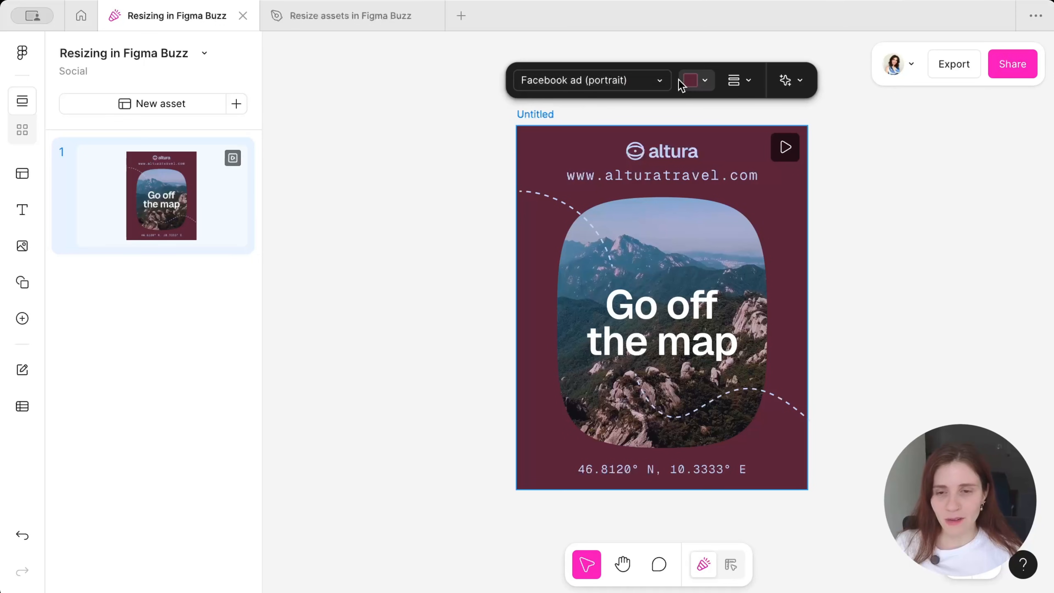
{"action": "left_click", "coordinate": [656, 85]}
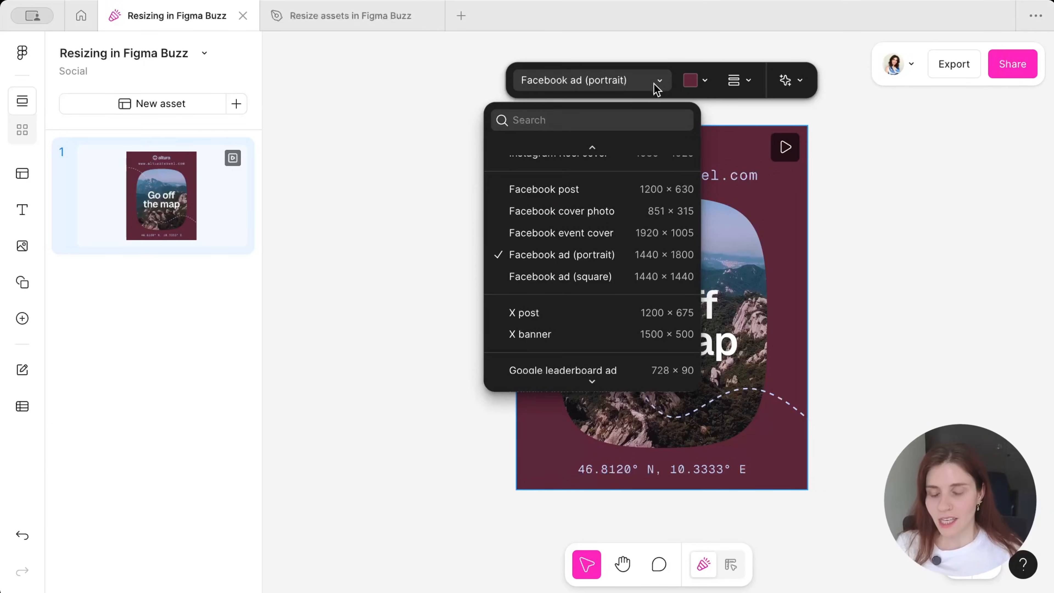
{"action": "scroll", "coordinate": [646, 220], "scroll_direction": "up", "scroll_amount": 3}
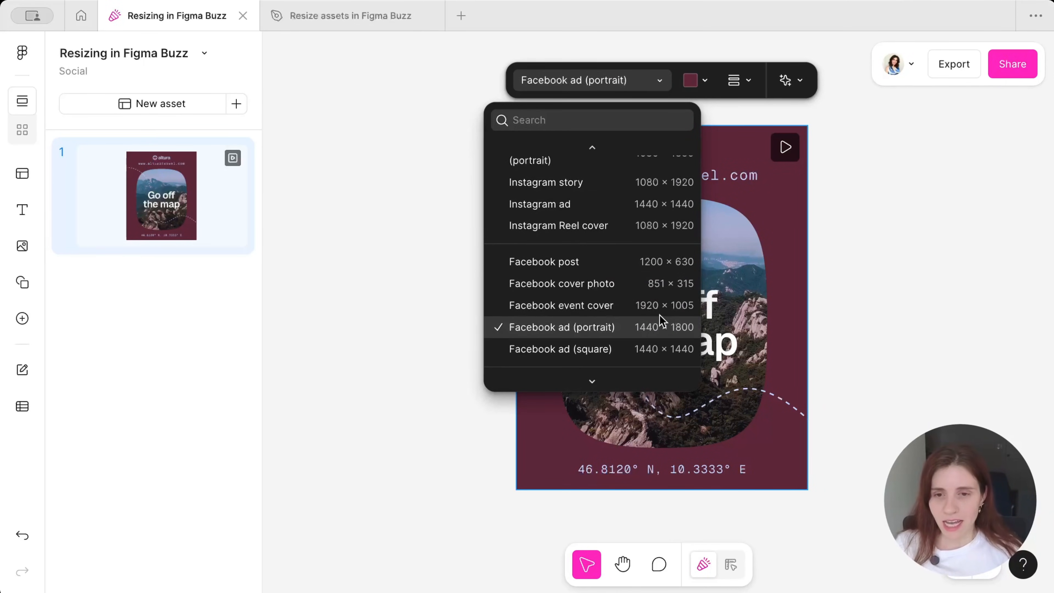
{"action": "scroll", "coordinate": [659, 315], "scroll_direction": "down", "scroll_amount": 2}
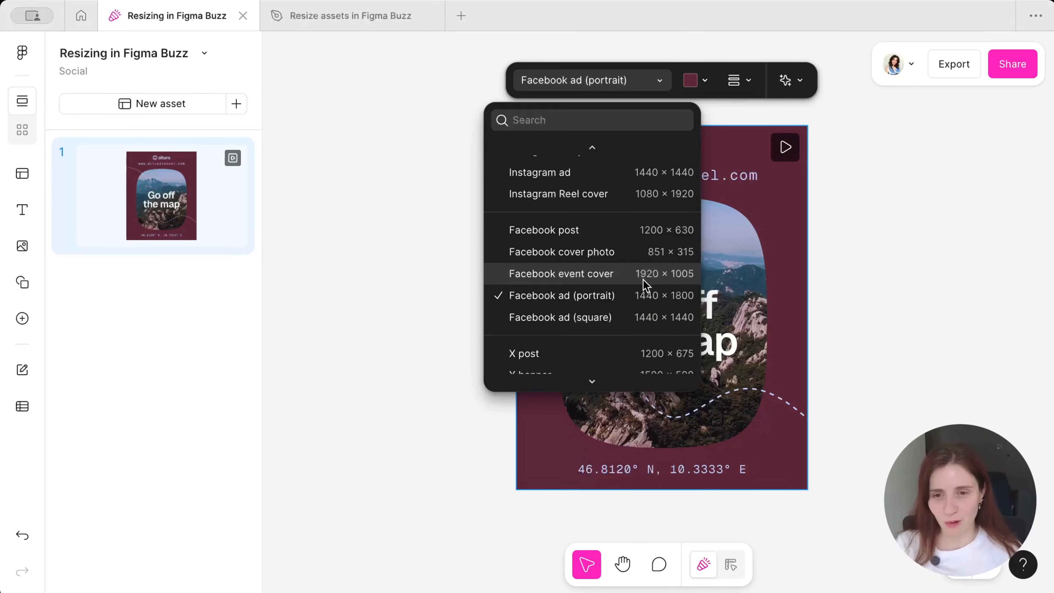
{"action": "left_click", "coordinate": [628, 276]}
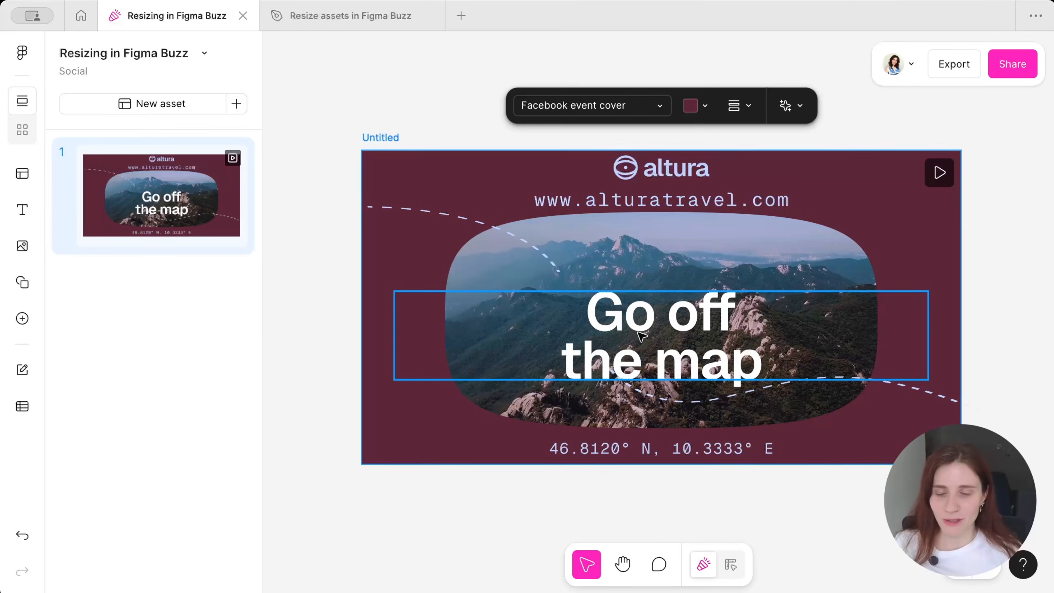
- Browse the asset's available size presets and choose Custom size
{"action": "left_click", "coordinate": [626, 106]}
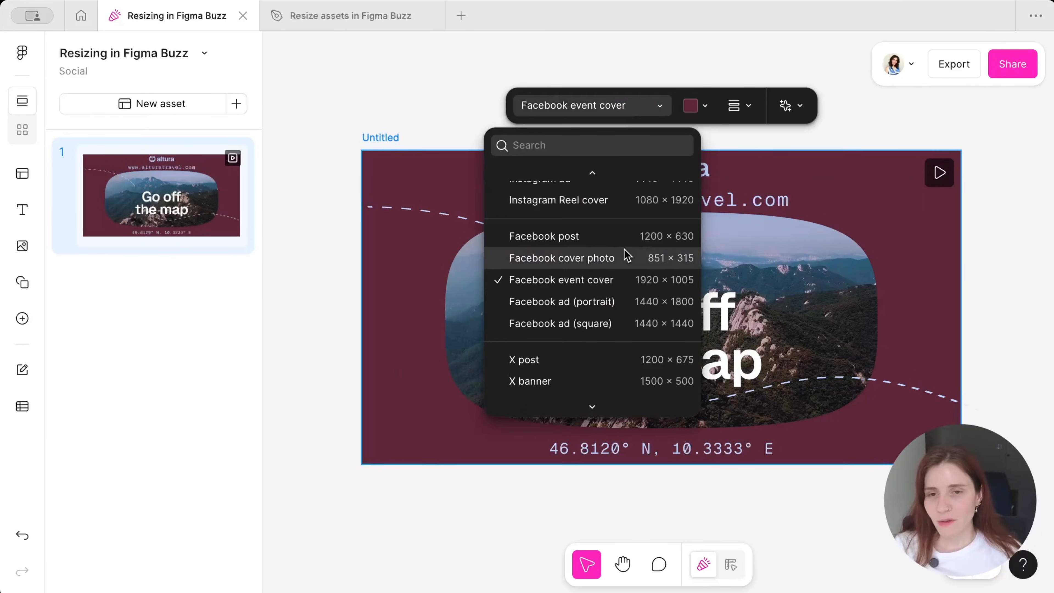
{"action": "scroll", "coordinate": [625, 250], "scroll_direction": "up", "scroll_amount": 3}
{"action": "scroll", "coordinate": [623, 257], "scroll_direction": "down", "scroll_amount": 5}
{"action": "scroll", "coordinate": [623, 264], "scroll_direction": "down", "scroll_amount": 5}
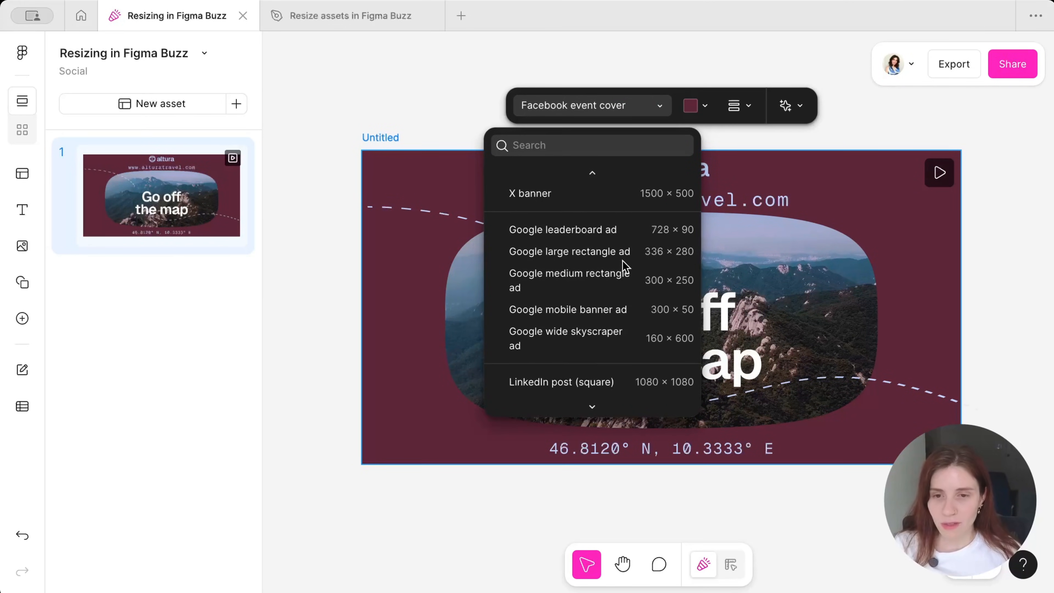
{"action": "scroll", "coordinate": [623, 265], "scroll_direction": "up", "scroll_amount": 8}
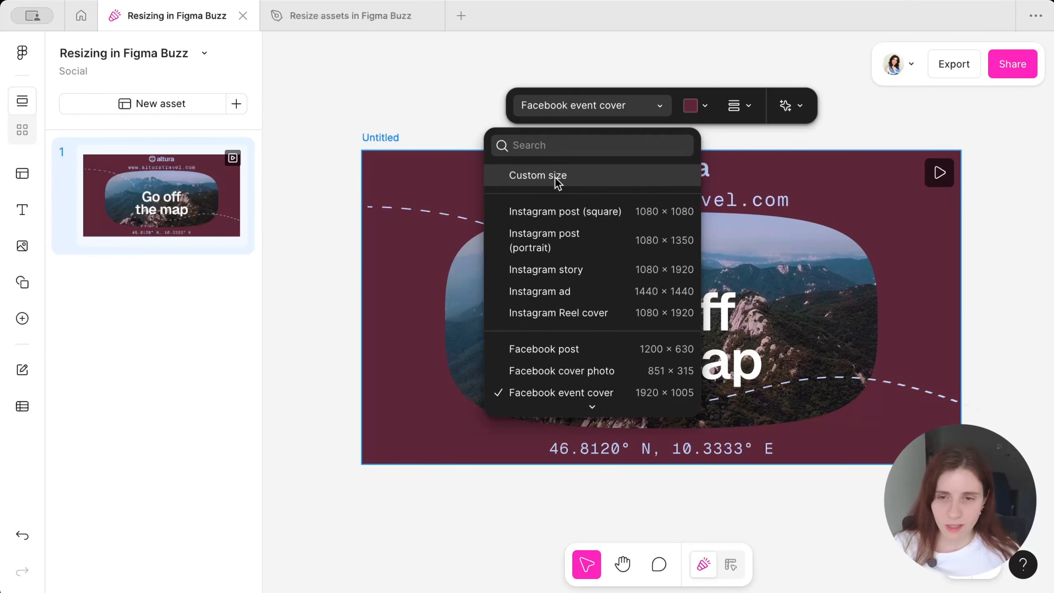
{"action": "left_click", "coordinate": [565, 175]}
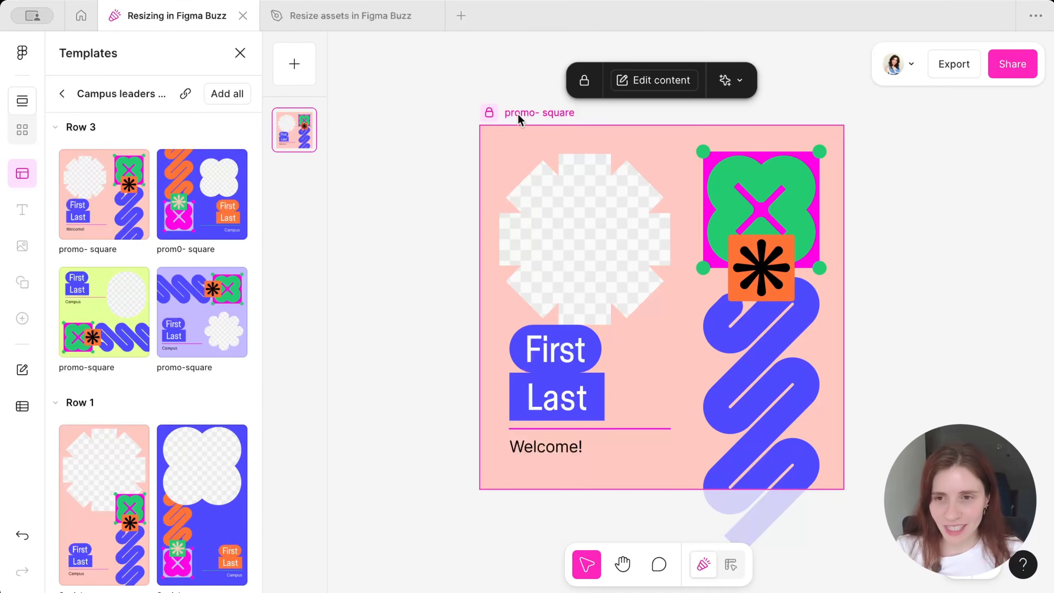
- Examine the editable content of the locked promo-square template, including its first-name text on the canvas
{"action": "double_click", "coordinate": [623, 207]}
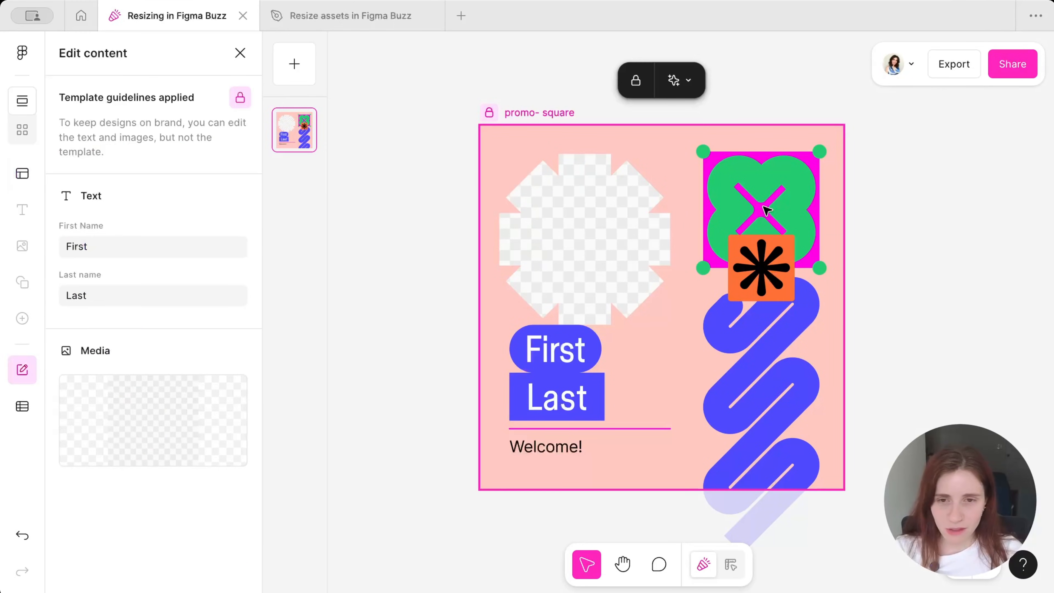
{"action": "left_click", "coordinate": [586, 345]}
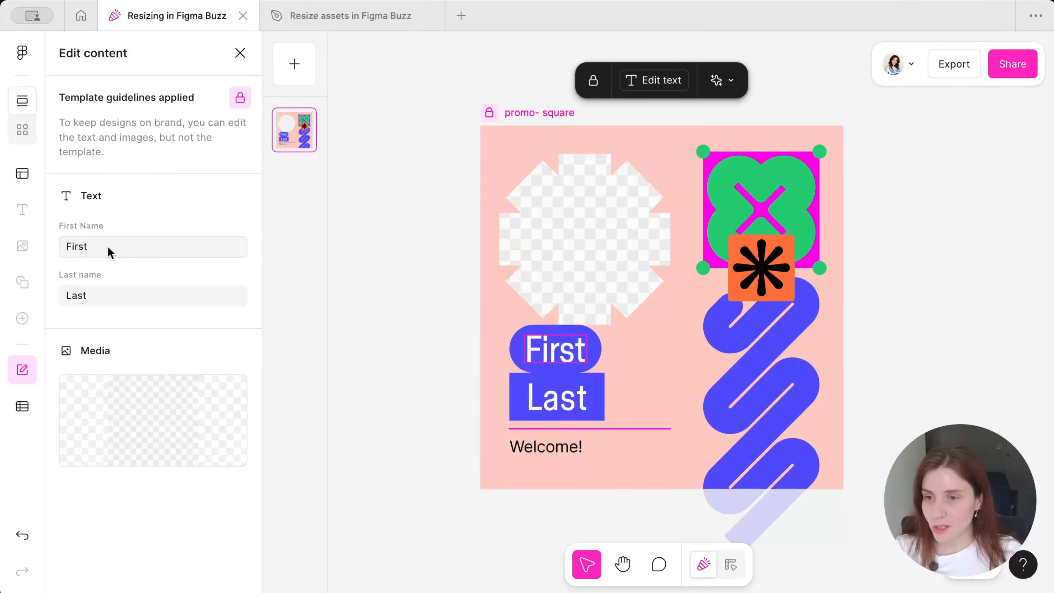
{"action": "left_click", "coordinate": [424, 163]}
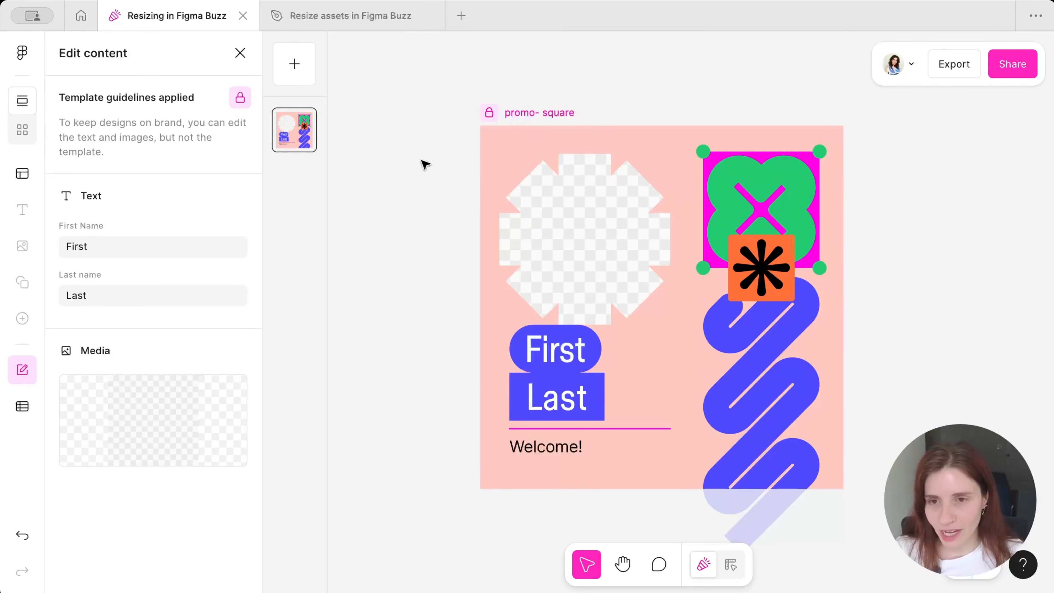
- Remove the template guidelines from the promo-square asset and open its size presets
{"action": "left_click", "coordinate": [505, 112]}
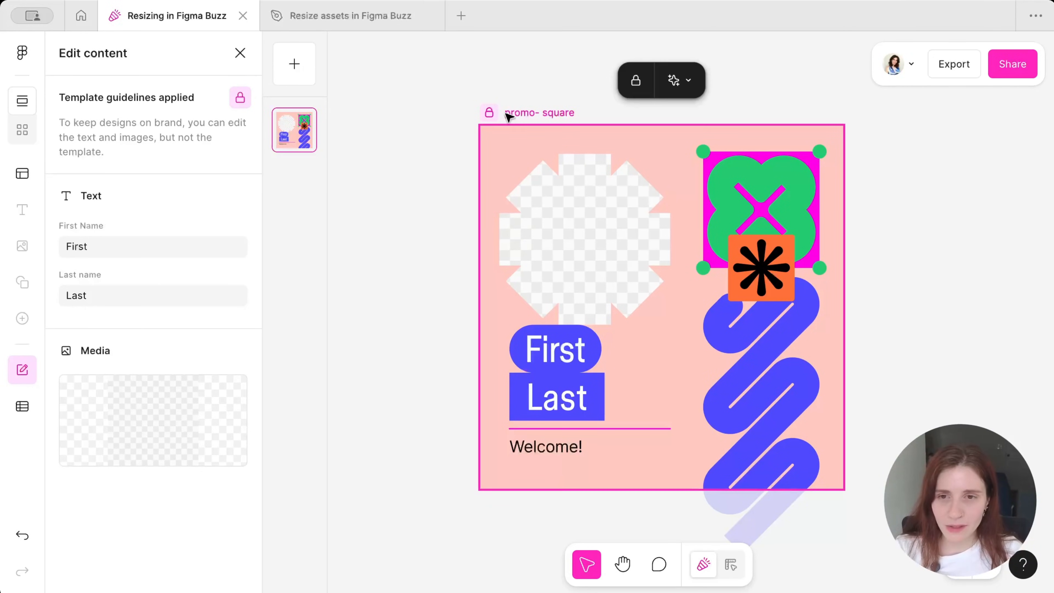
{"action": "left_click", "coordinate": [637, 84]}
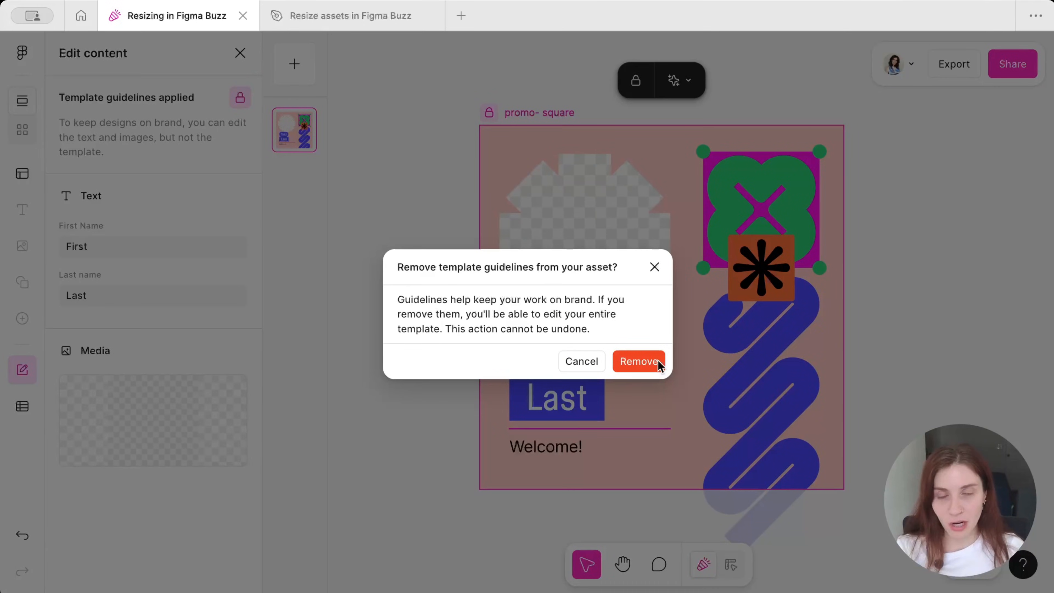
{"action": "left_click", "coordinate": [638, 360]}
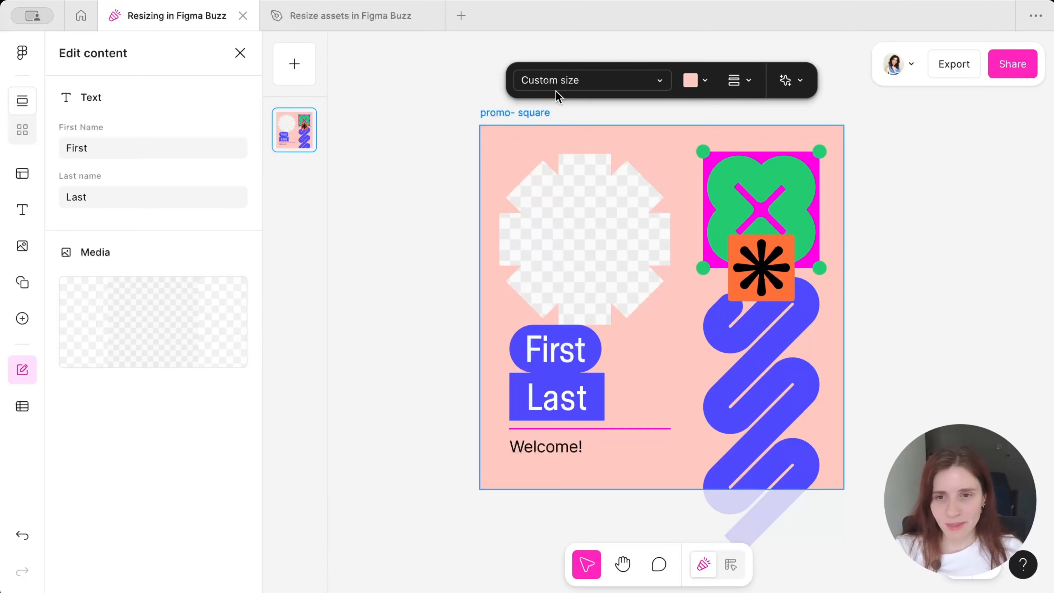
{"action": "left_click", "coordinate": [606, 88]}
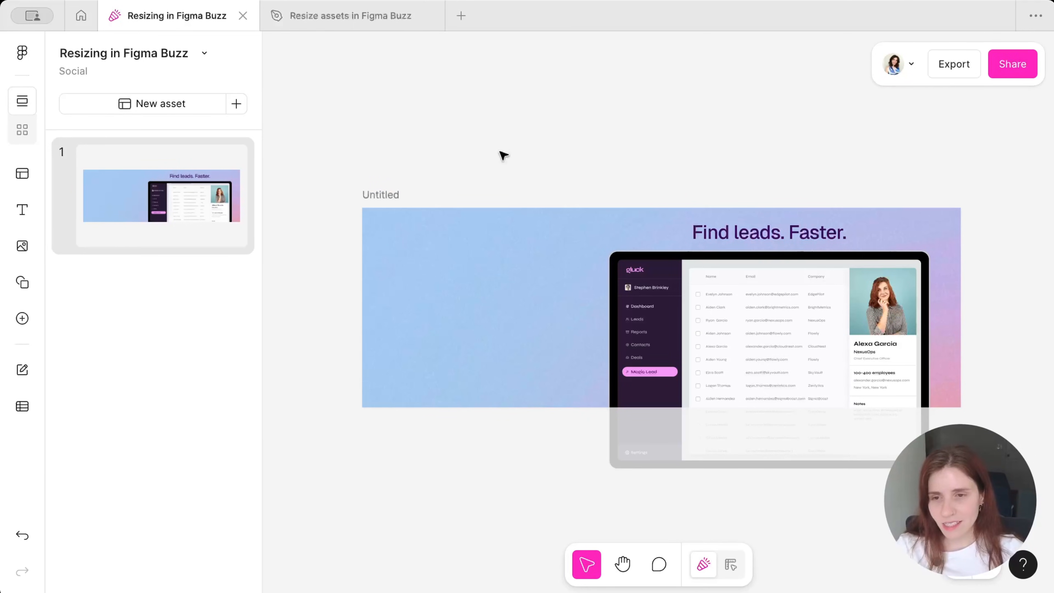
- Resize the "Find leads. Faster." banner to the Google wide skyscraper ad preset, 160 × 600
{"action": "left_click", "coordinate": [397, 194]}
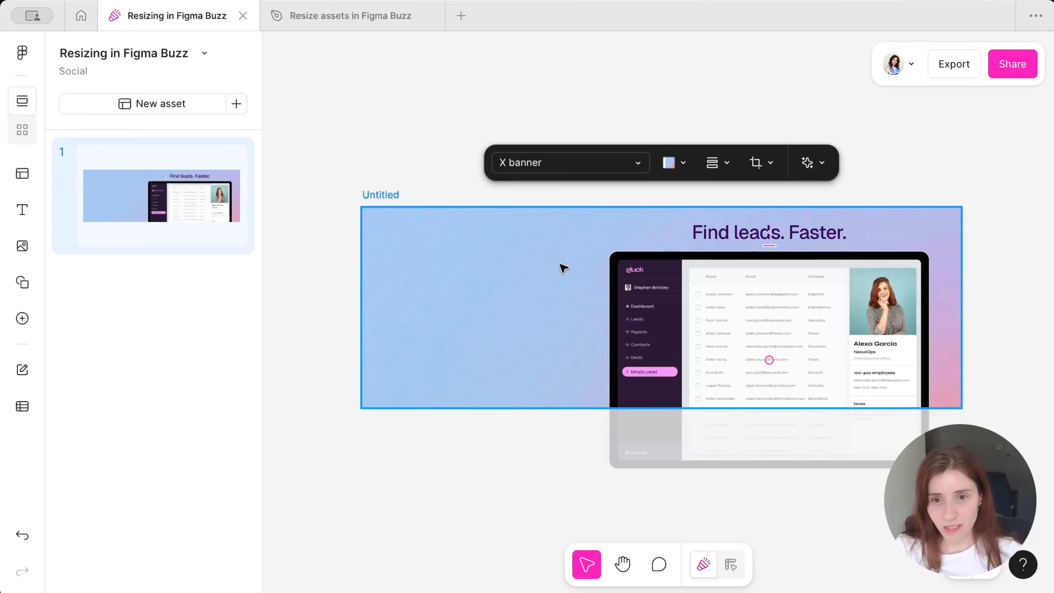
{"action": "left_click", "coordinate": [567, 168]}
{"action": "scroll", "coordinate": [602, 332], "scroll_direction": "down", "scroll_amount": 4}
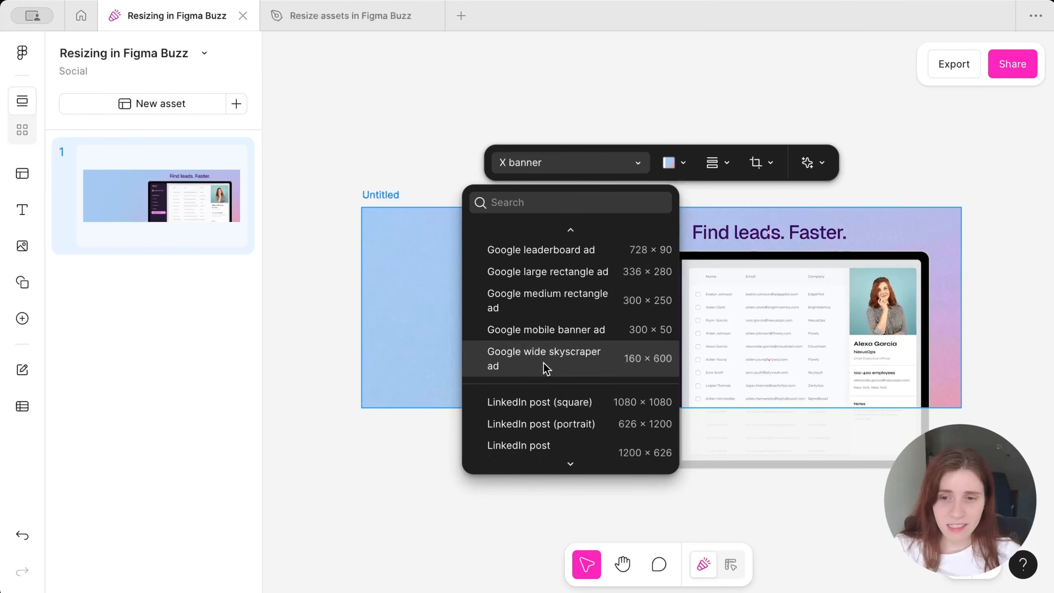
{"action": "left_click", "coordinate": [547, 365]}
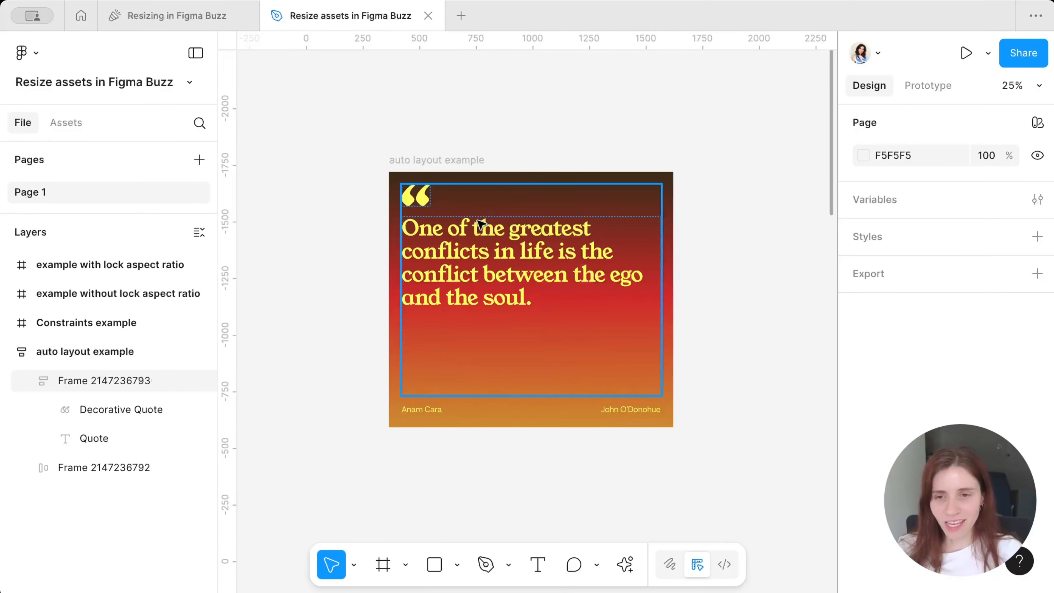
- Narrow the auto layout example frame from its right edge to about 1177 wide
{"action": "left_click", "coordinate": [475, 261]}
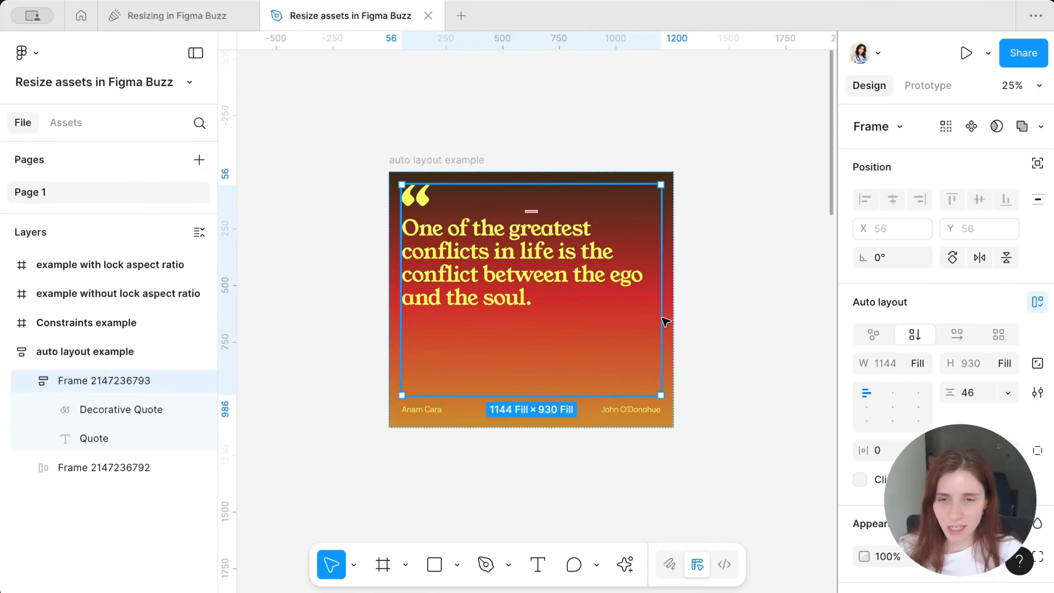
{"action": "left_click", "coordinate": [427, 161]}
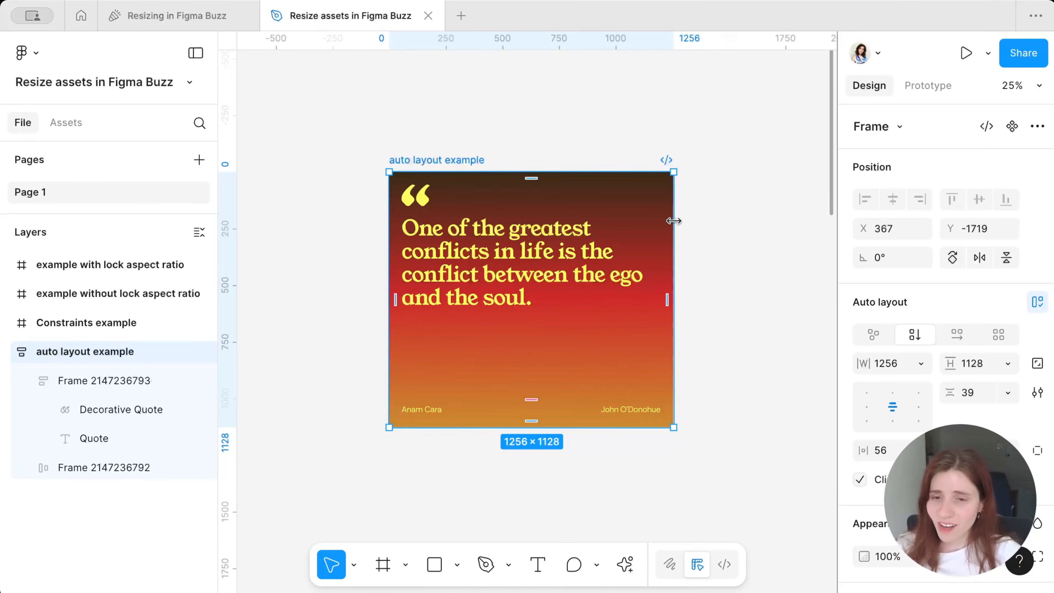
{"action": "left_click_drag", "start_coordinate": [673, 221], "coordinate": [621, 251]}
- Try resizing the quote frame without auto layout, ending at about 1197 wide, and reapply auto layout to it
{"action": "left_click", "coordinate": [1037, 302]}
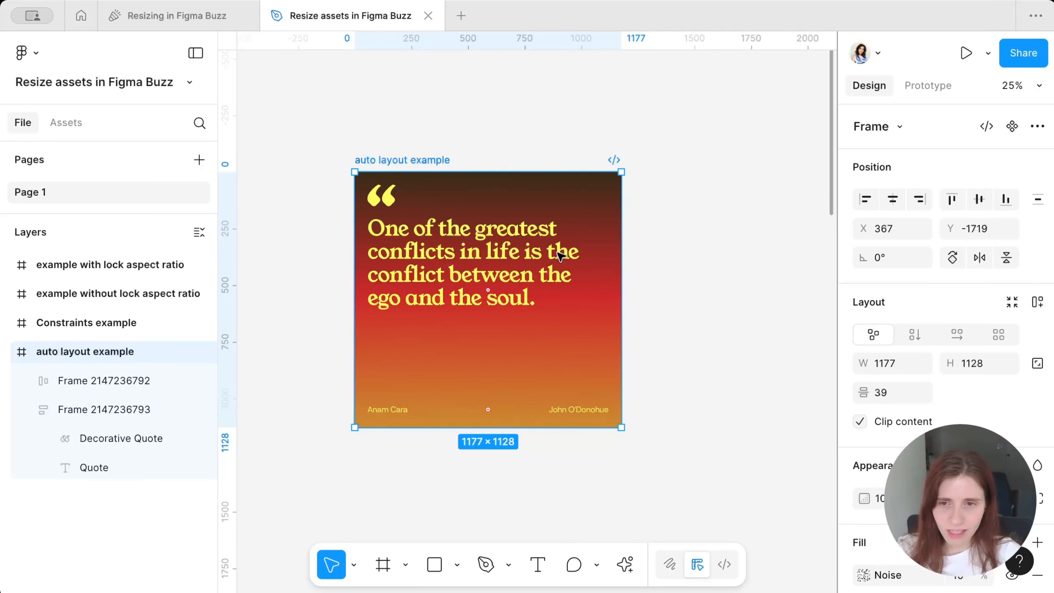
{"action": "mouse_move", "coordinate": [620, 225]}
{"action": "left_mouse_down"}
{"action": "mouse_move", "coordinate": [766, 230]}
{"action": "mouse_move", "coordinate": [634, 233]}
{"action": "left_mouse_up"}
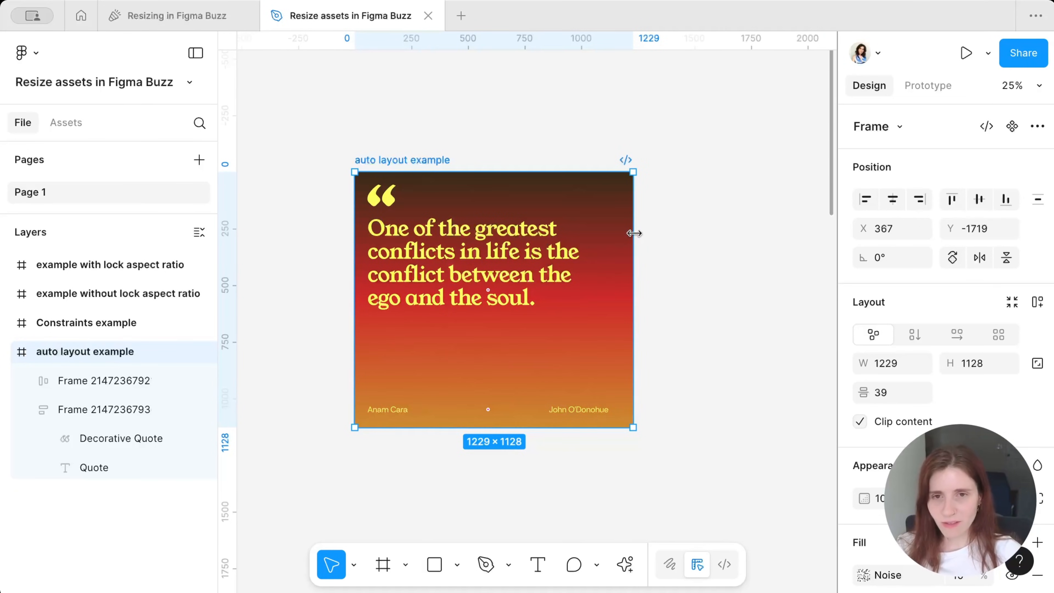
{"action": "left_click_drag", "start_coordinate": [634, 233], "coordinate": [626, 233]}
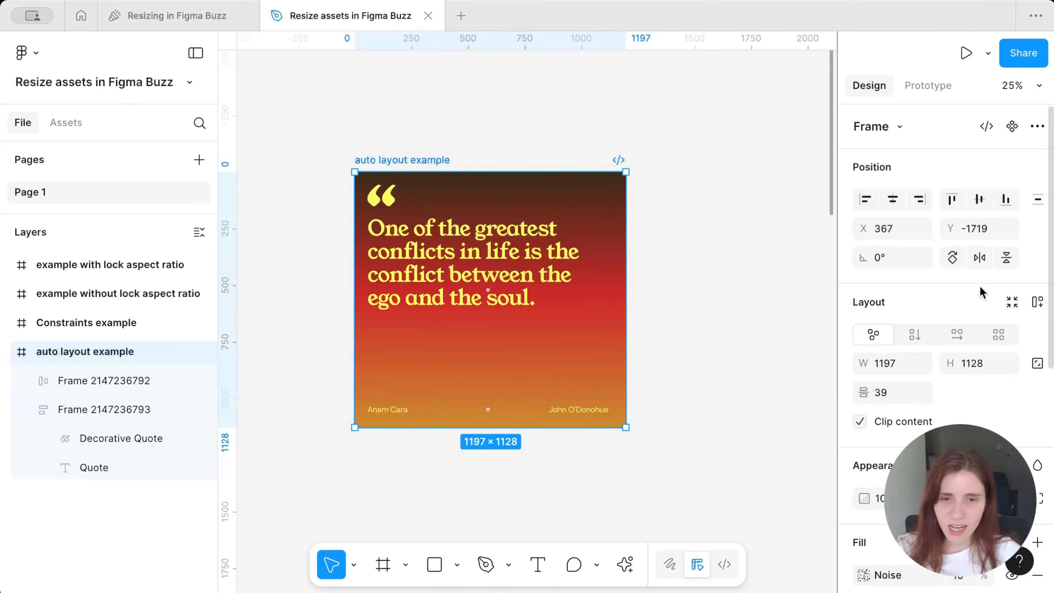
{"action": "left_click", "coordinate": [1038, 302]}
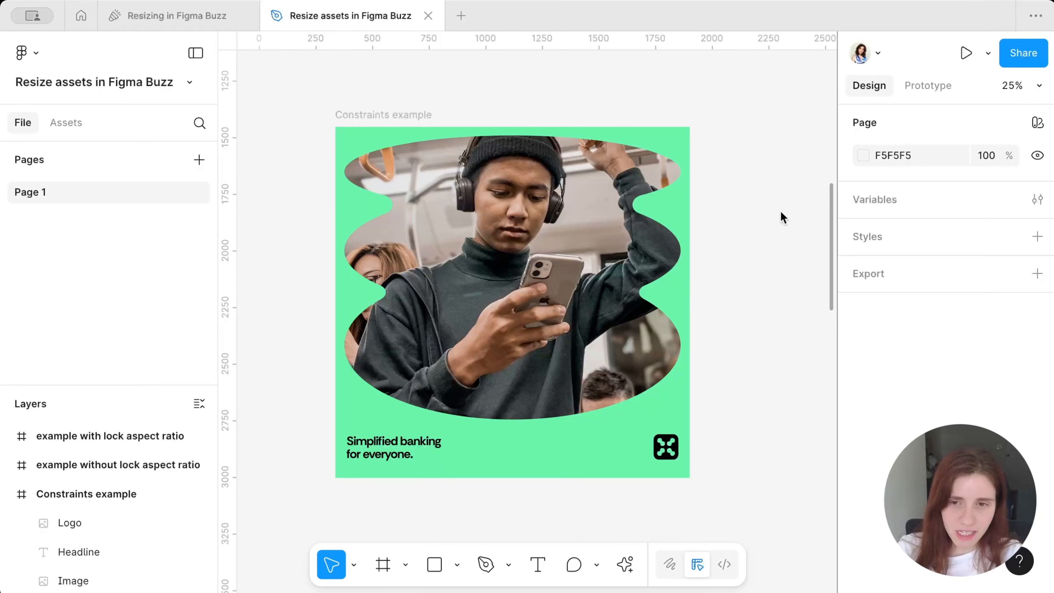
- Check the logo's constraints, then enlarge the Constraints example frame to about 1663 × 1566 and return it to 1565 × 1550
{"action": "left_click", "coordinate": [674, 444]}
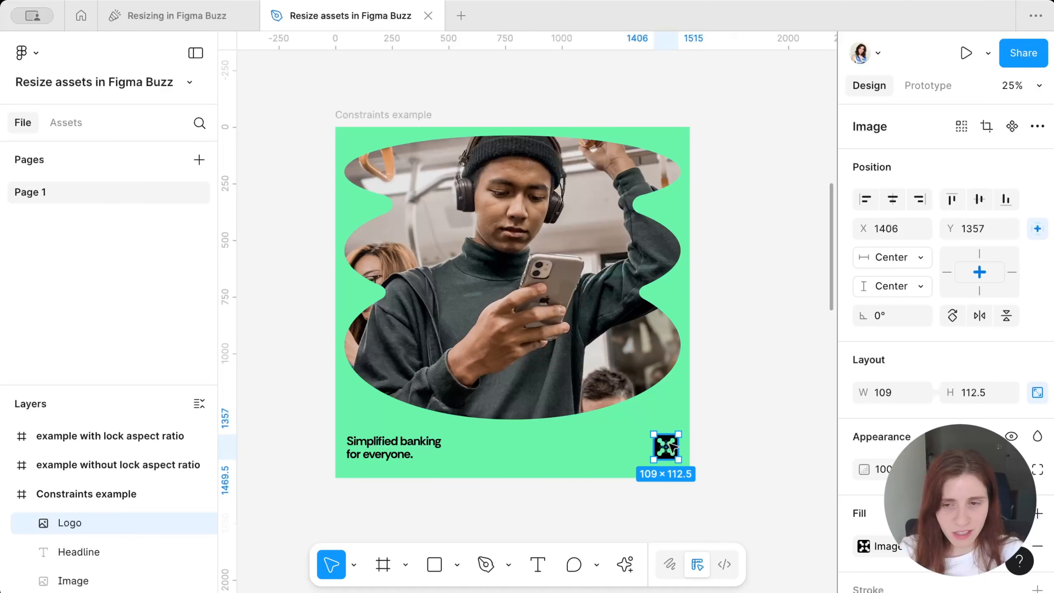
{"action": "left_click", "coordinate": [539, 464]}
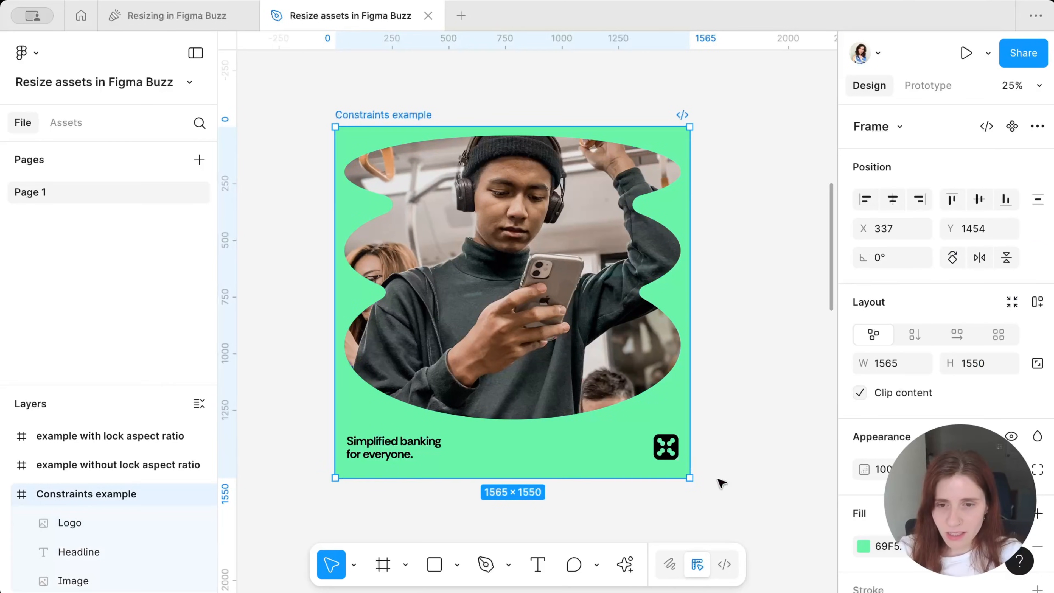
{"action": "left_click_drag", "start_coordinate": [690, 477], "coordinate": [711, 482]}
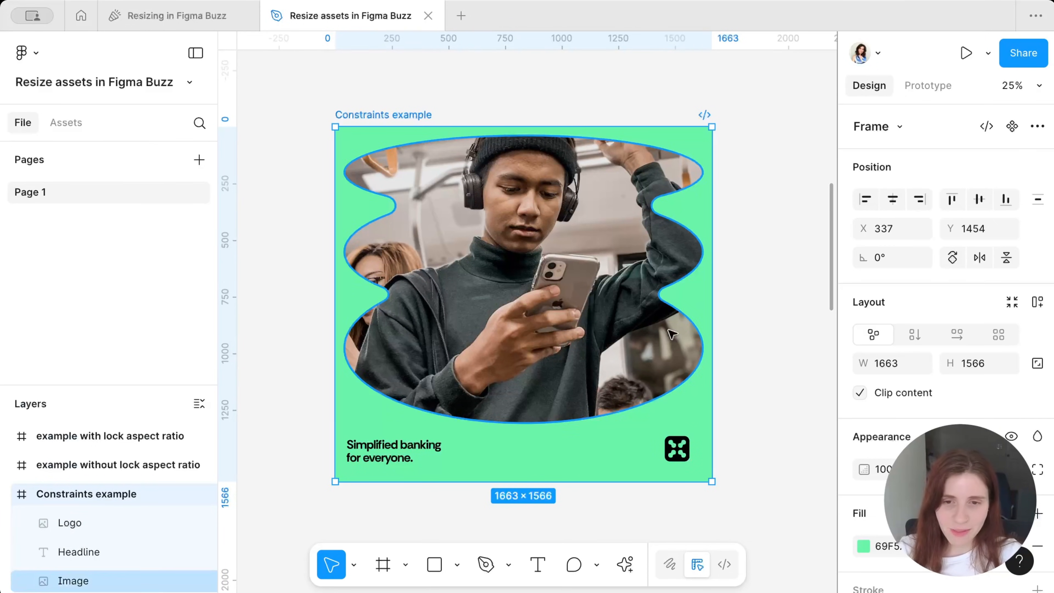
{"action": "left_click_drag", "start_coordinate": [711, 481], "coordinate": [689, 478]}
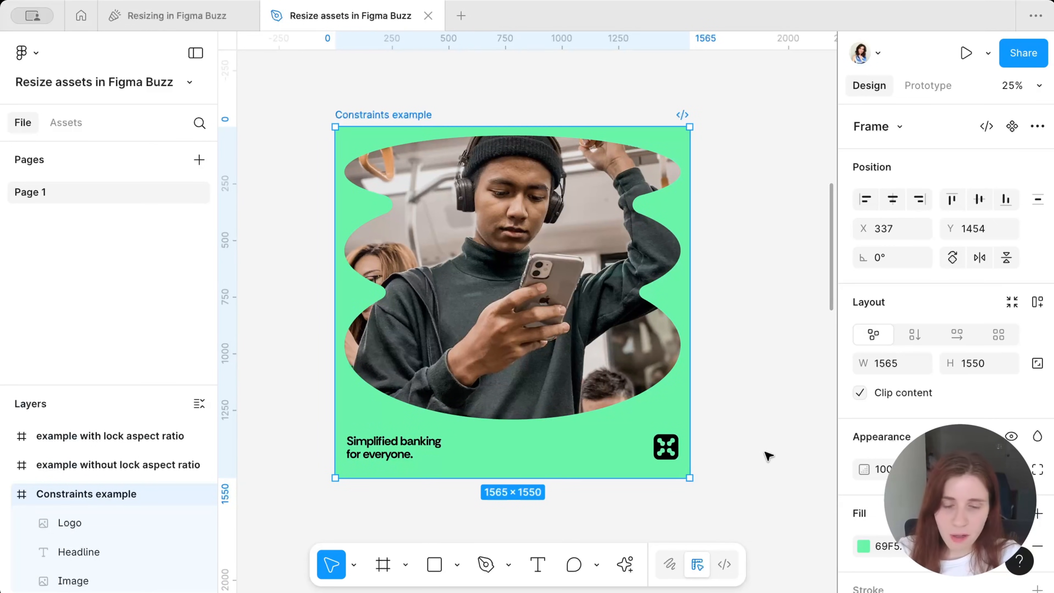
- Set the logo's constraints to Right horizontally and Bottom vertically
{"action": "left_click", "coordinate": [666, 450]}
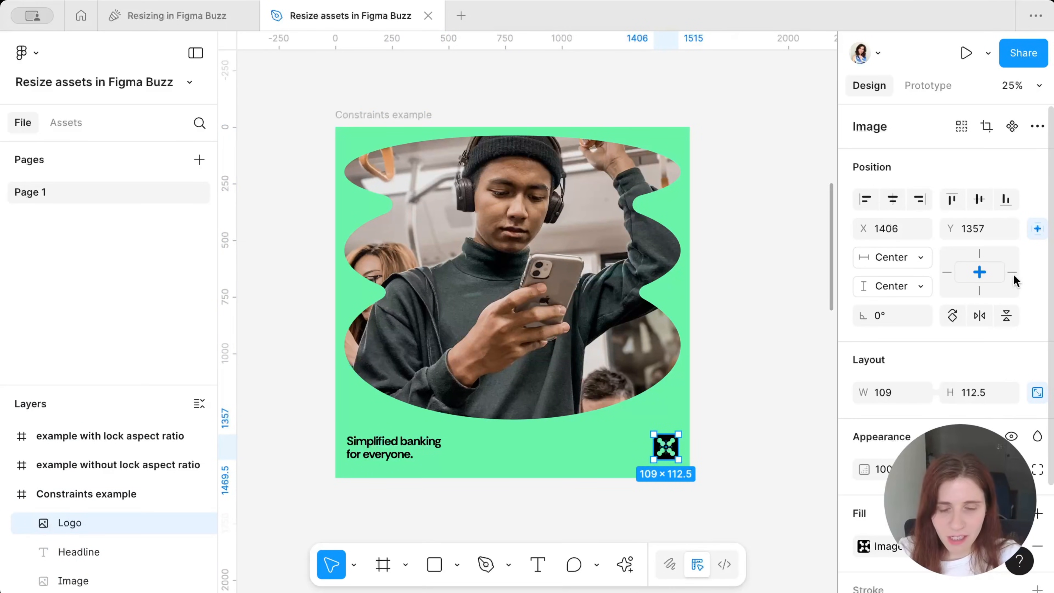
{"action": "left_click", "coordinate": [914, 257]}
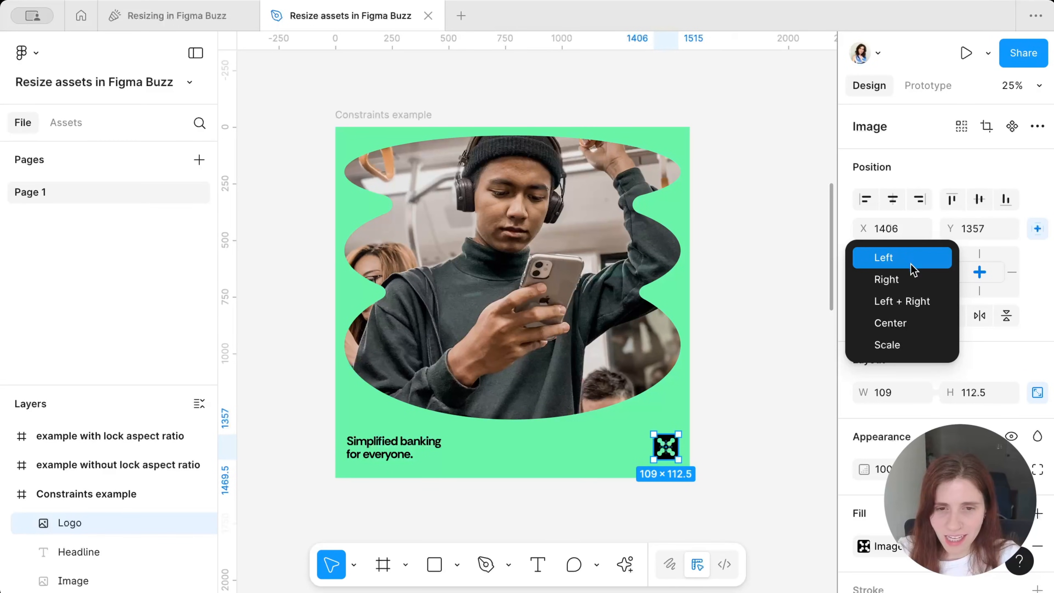
{"action": "left_click", "coordinate": [906, 277]}
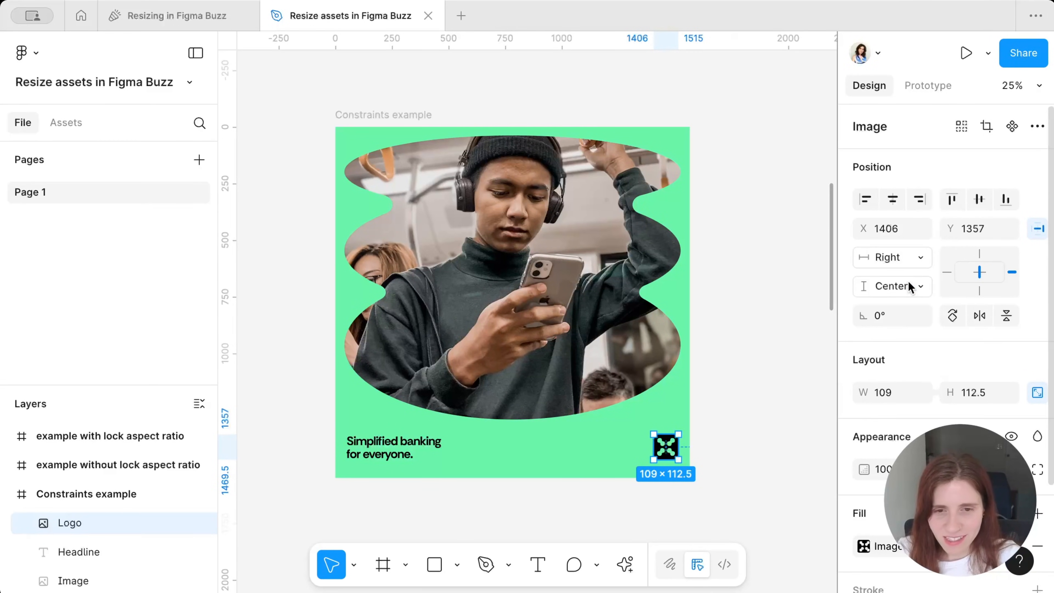
{"action": "left_click", "coordinate": [908, 282]}
{"action": "left_click", "coordinate": [910, 315]}
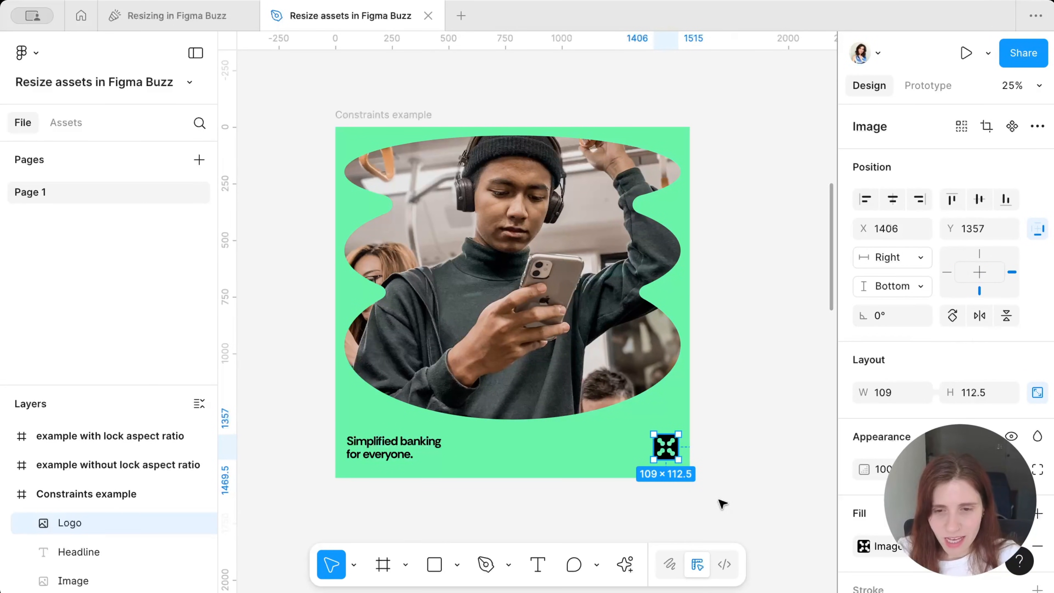
- Shrink the Constraints example frame in both width and height from its bottom-right corner to test the logo's constraints
{"action": "left_click", "coordinate": [695, 458]}
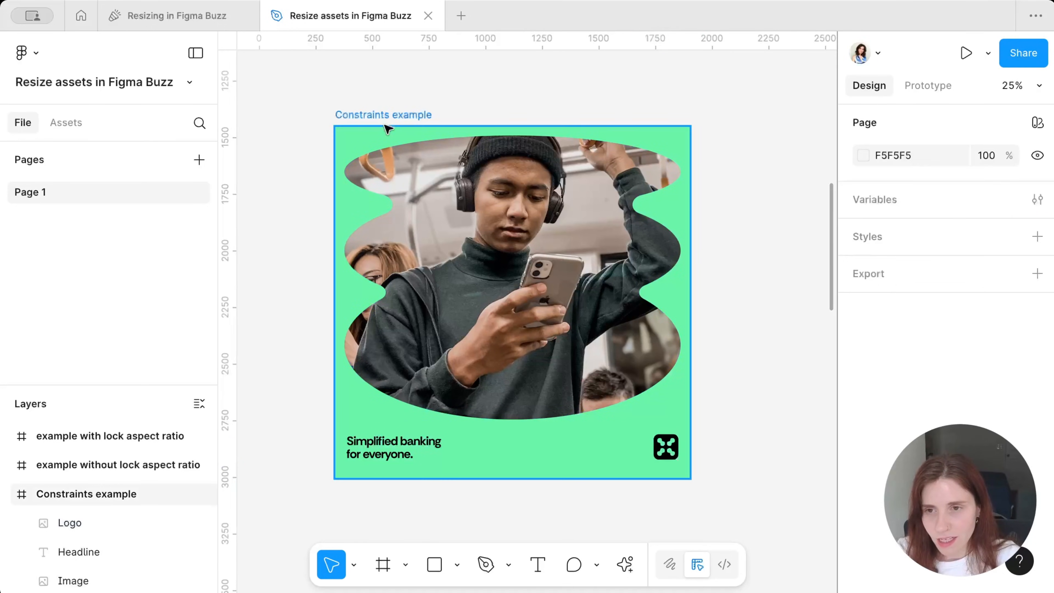
{"action": "left_click", "coordinate": [381, 116]}
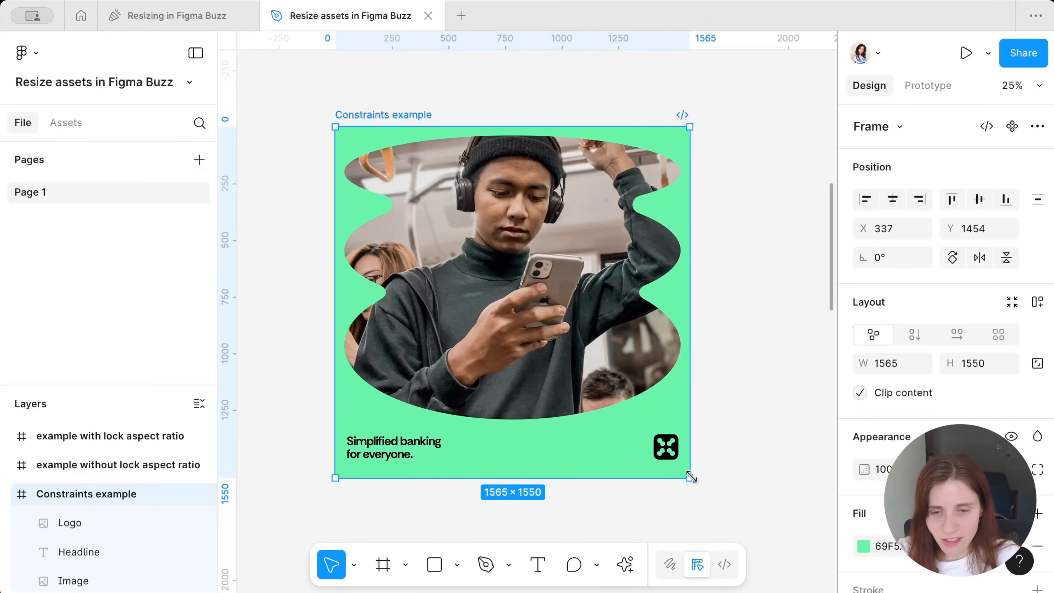
{"action": "left_click_drag", "start_coordinate": [689, 477], "coordinate": [655, 464]}
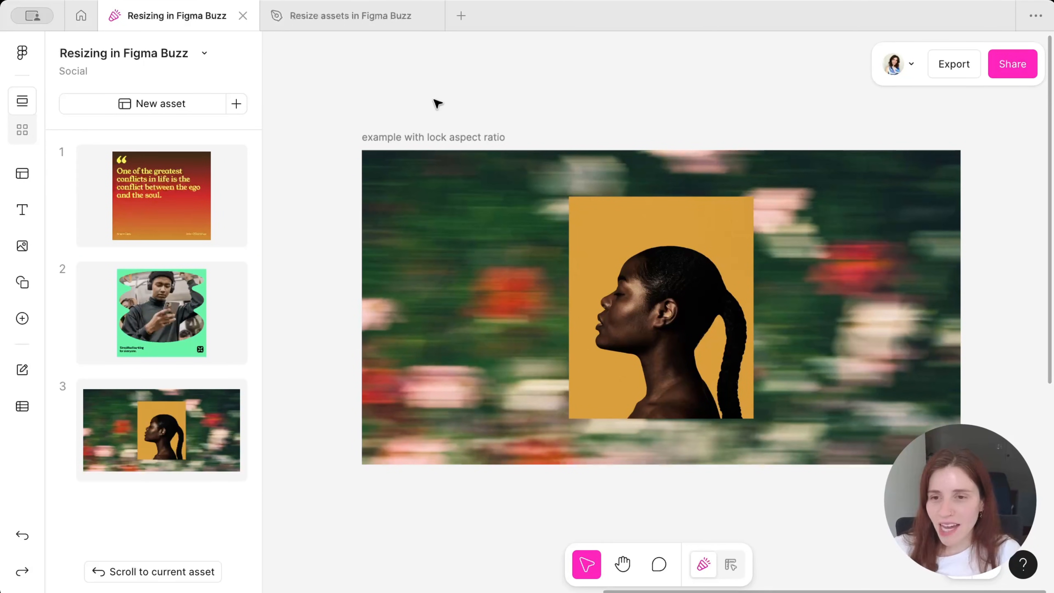
- Try resizing the "example with lock aspect ratio" asset to the Instagram story preset and undo the resize
{"action": "left_click", "coordinate": [439, 148]}
{"action": "left_click", "coordinate": [637, 286]}
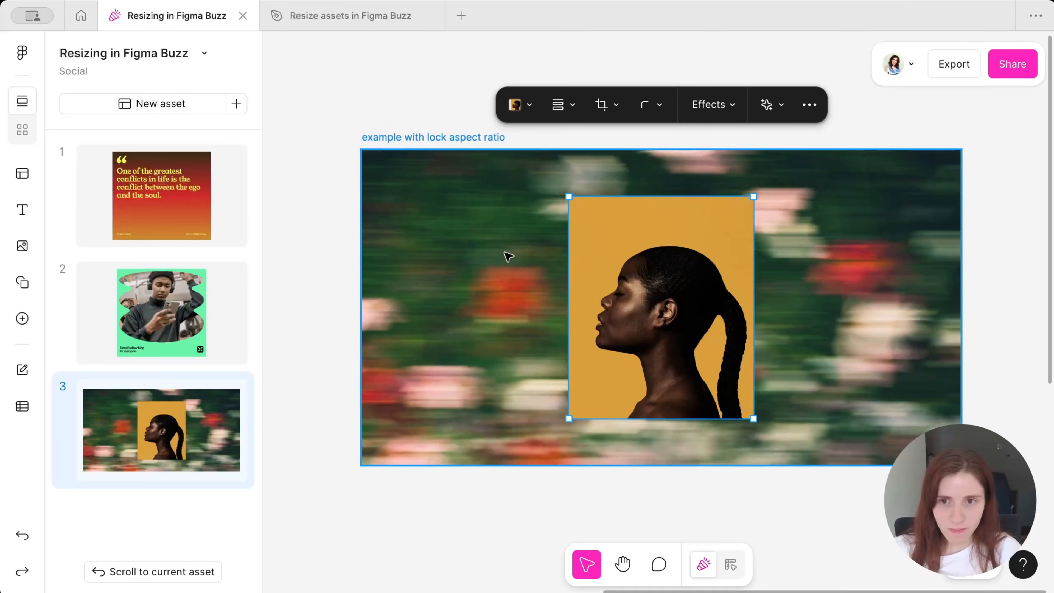
{"action": "left_click", "coordinate": [432, 152]}
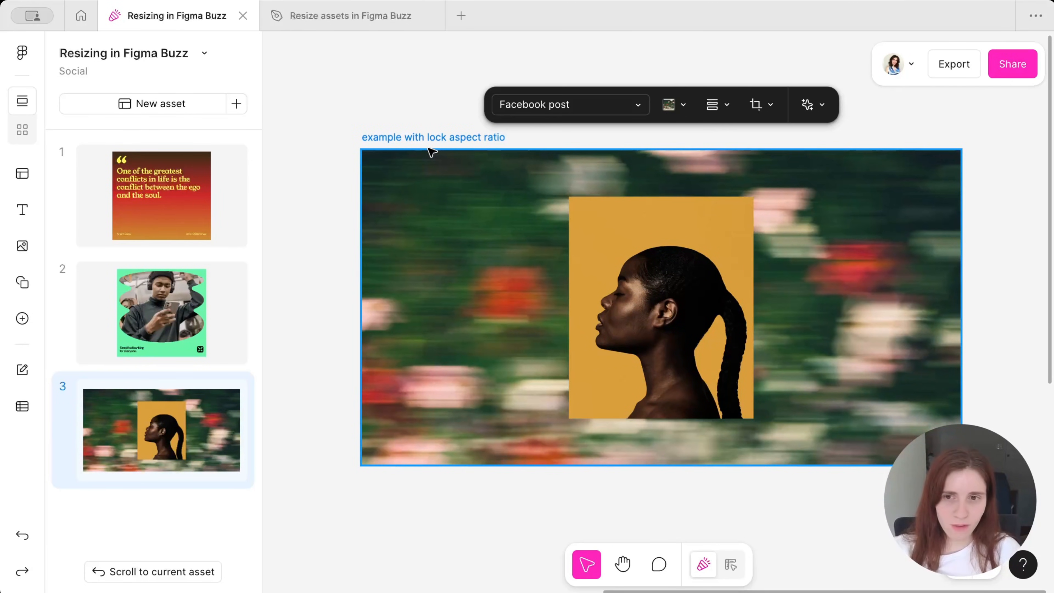
{"action": "left_click", "coordinate": [558, 113]}
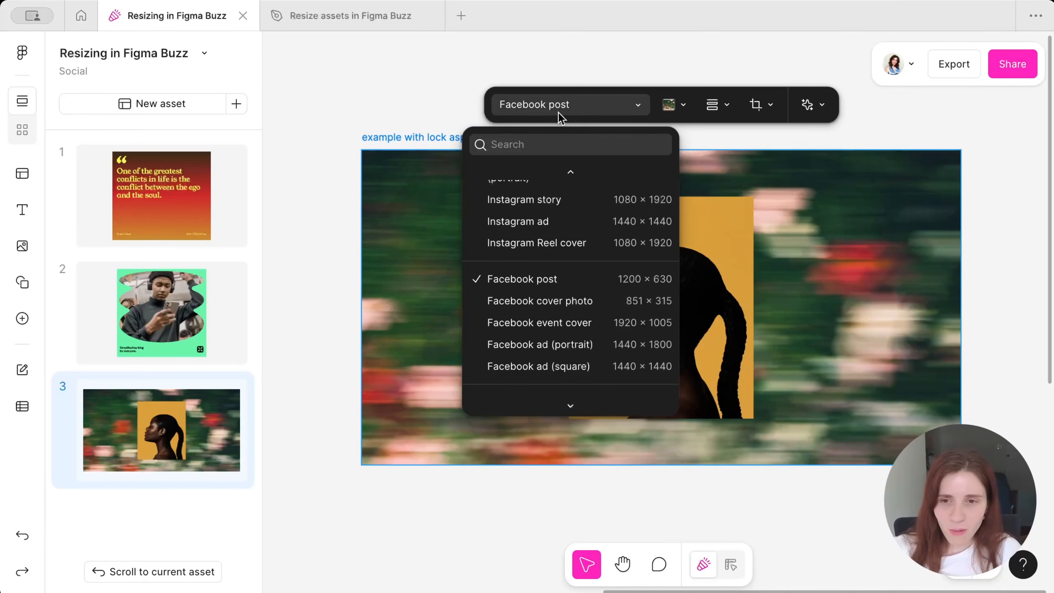
{"action": "left_click", "coordinate": [602, 206]}
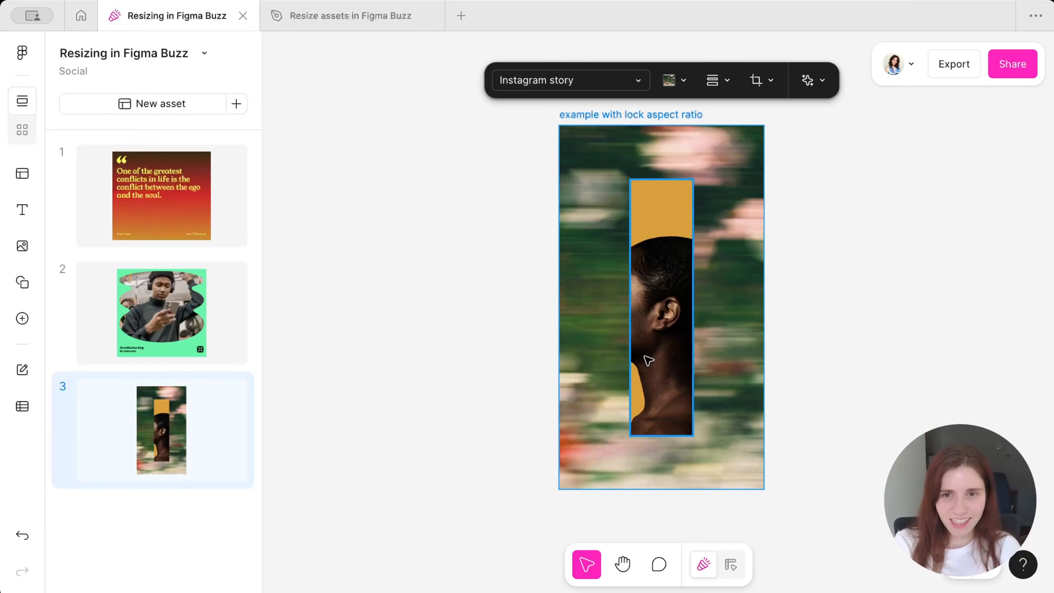
{"action": "left_click", "coordinate": [893, 292]}
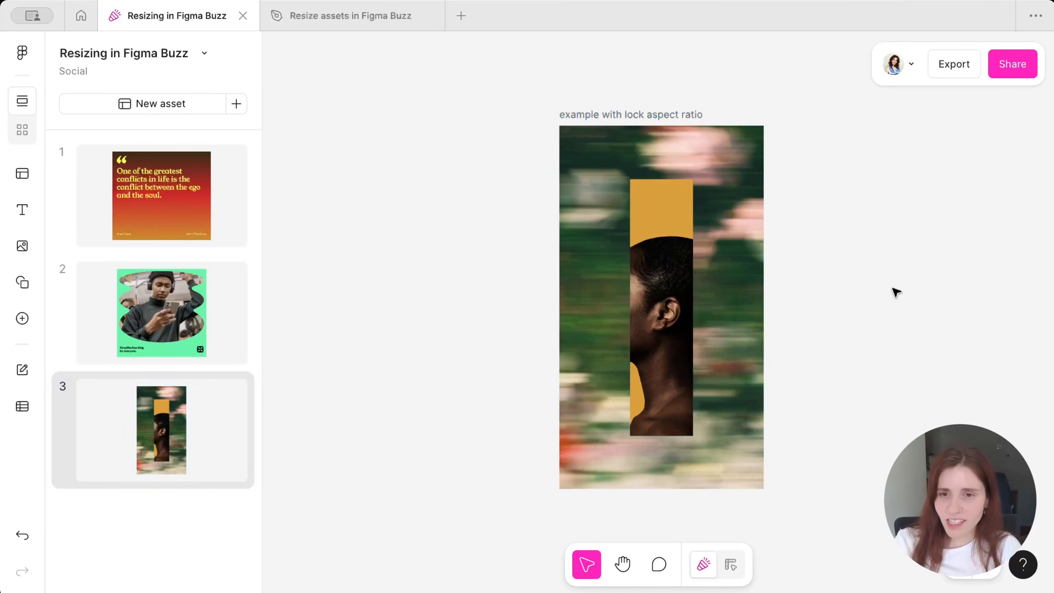
{"action": "key", "text": "ctrl+z"}
- Switch to design mode and lock the aspect ratio of the third asset's Foreground Image
{"action": "left_click", "coordinate": [732, 564]}
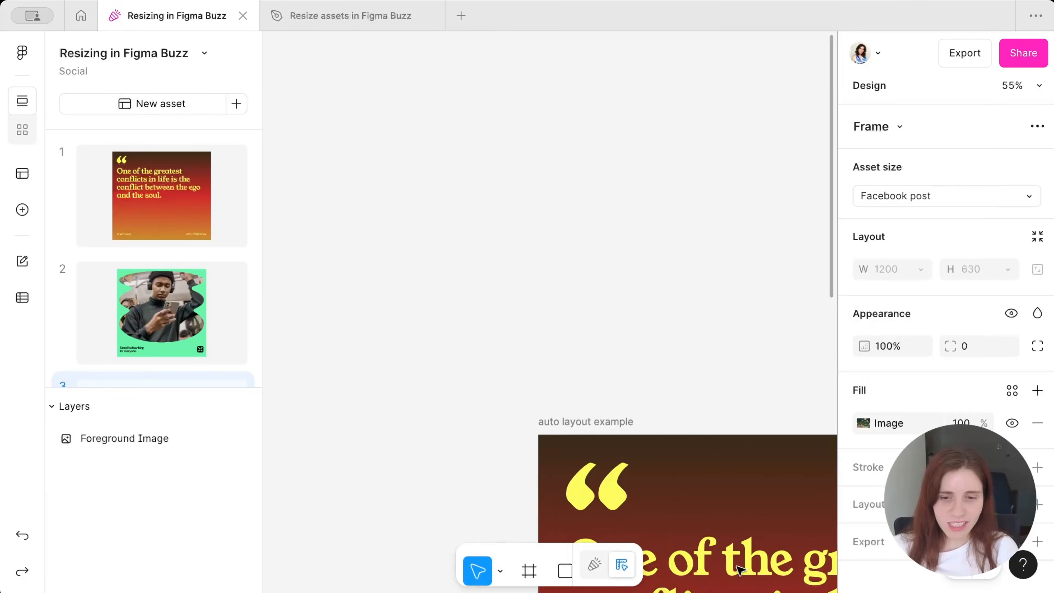
{"action": "scroll", "coordinate": [168, 325], "scroll_direction": "down", "scroll_amount": 3}
{"action": "left_click", "coordinate": [167, 325]}
{"action": "left_click", "coordinate": [124, 438]}
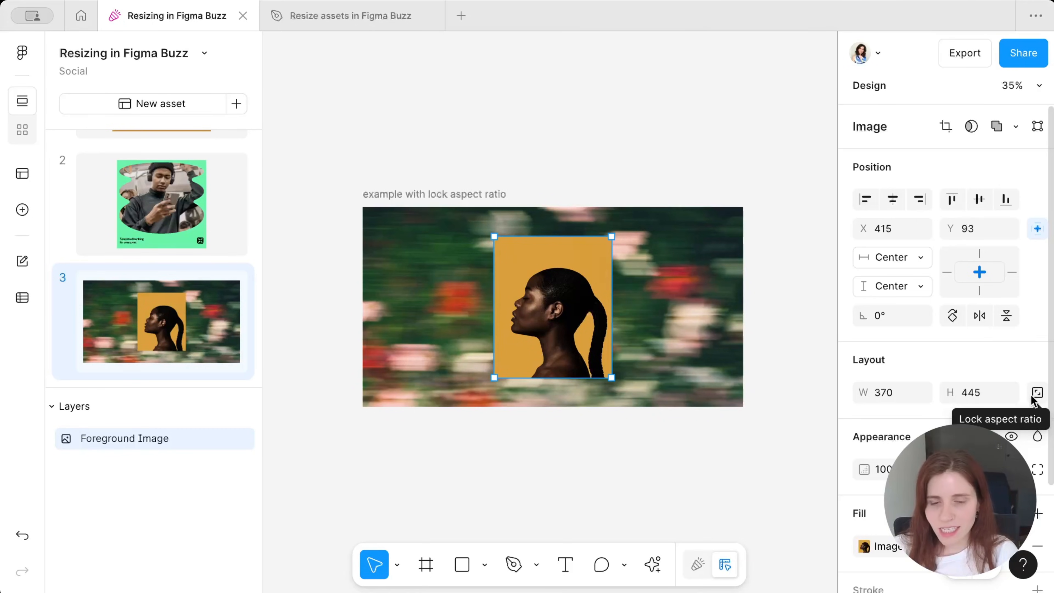
{"action": "scroll", "coordinate": [1031, 399], "scroll_direction": "down", "scroll_amount": 1}
{"action": "left_click", "coordinate": [1036, 375]}
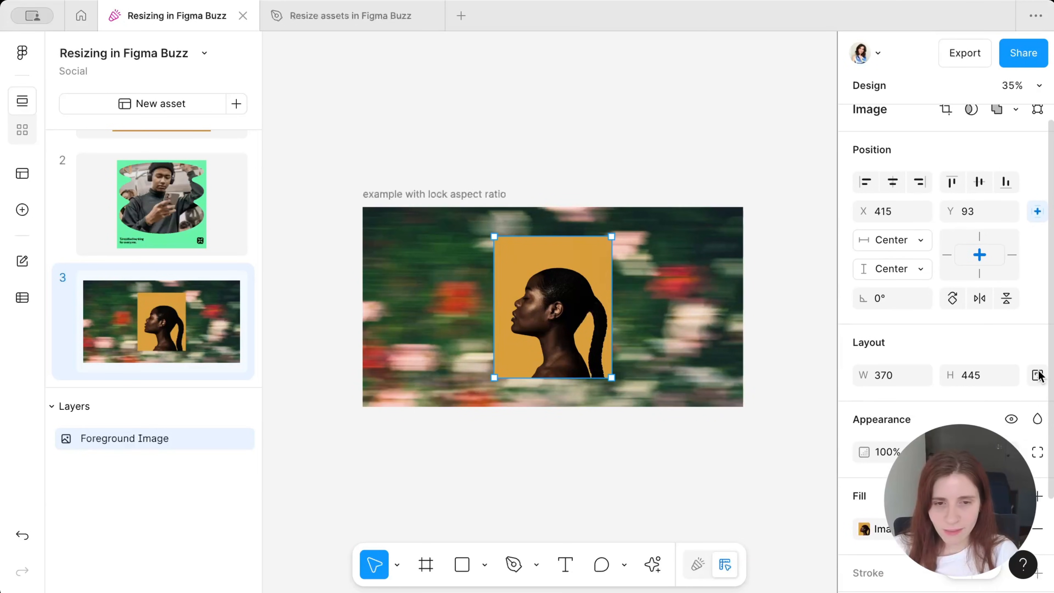
- Return to Buzz mode and resize the "example with lock aspect ratio" asset to the Instagram story preset
{"action": "left_click", "coordinate": [698, 565]}
{"action": "left_click", "coordinate": [431, 203]}
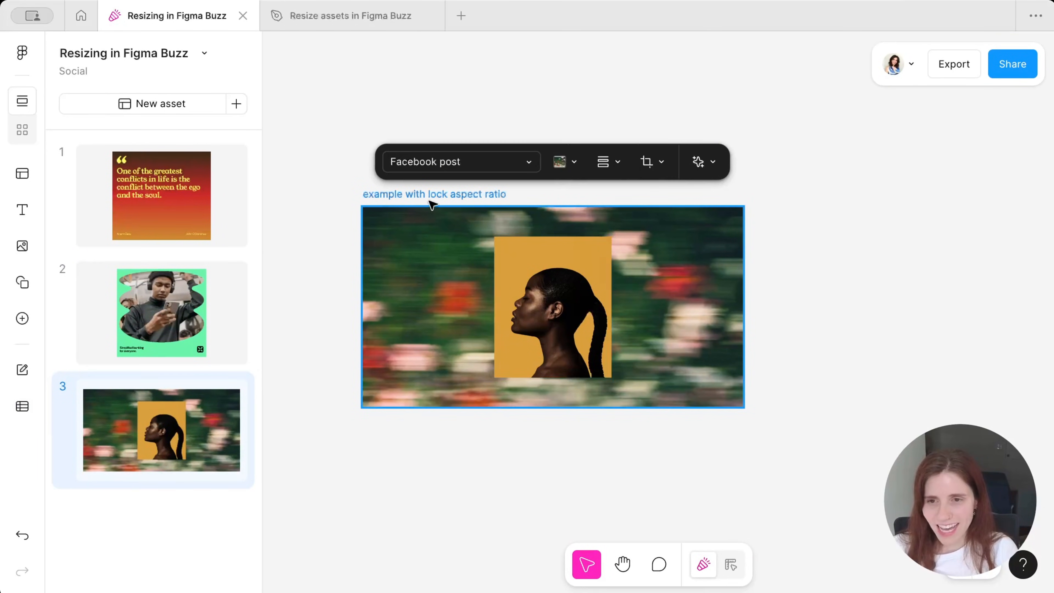
{"action": "left_click", "coordinate": [440, 166]}
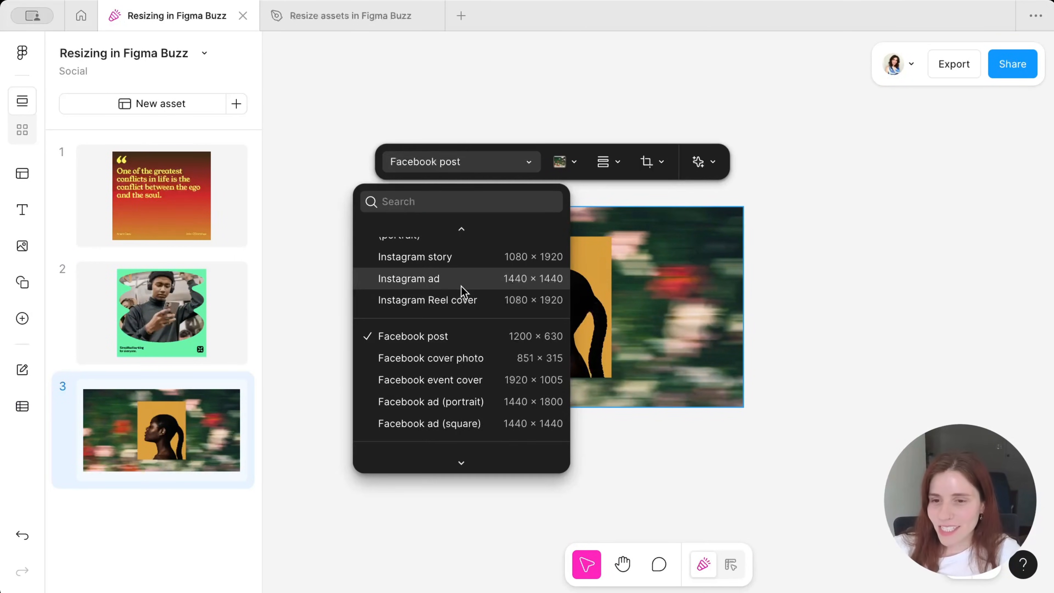
{"action": "left_click", "coordinate": [459, 264]}
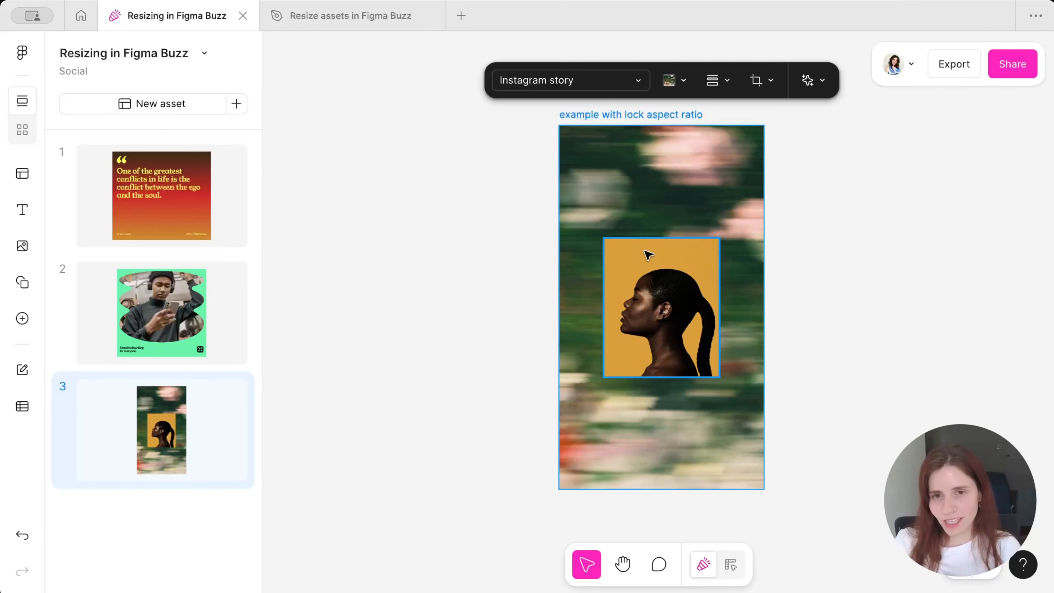
{"action": "left_click", "coordinate": [940, 186]}
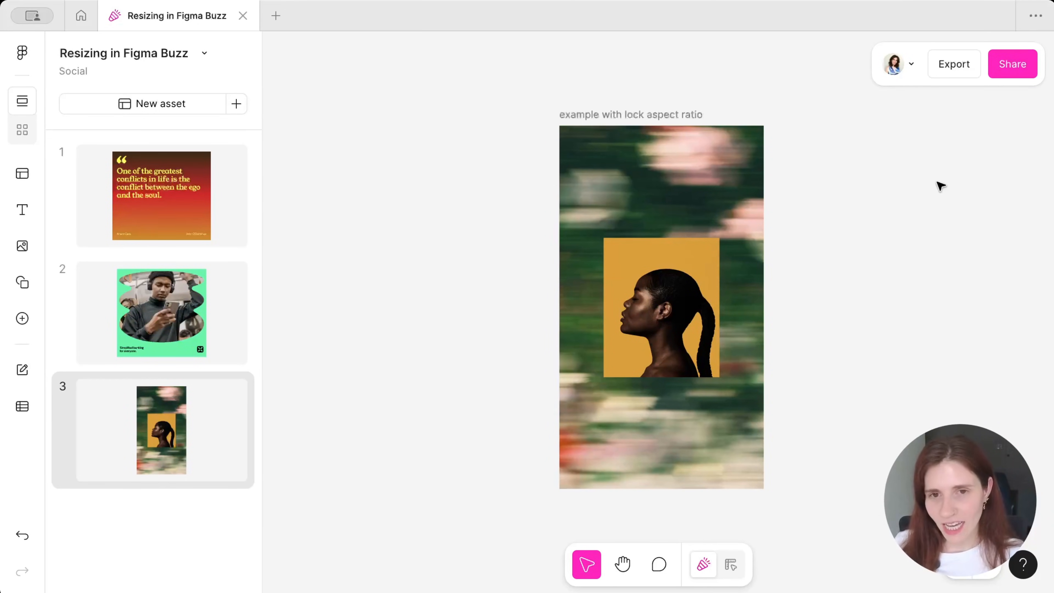
- Resize the "example with lock aspect ratio" asset to the Instagram post (square) preset
{"action": "left_click_drag", "start_coordinate": [589, 114], "coordinate": [480, 114]}
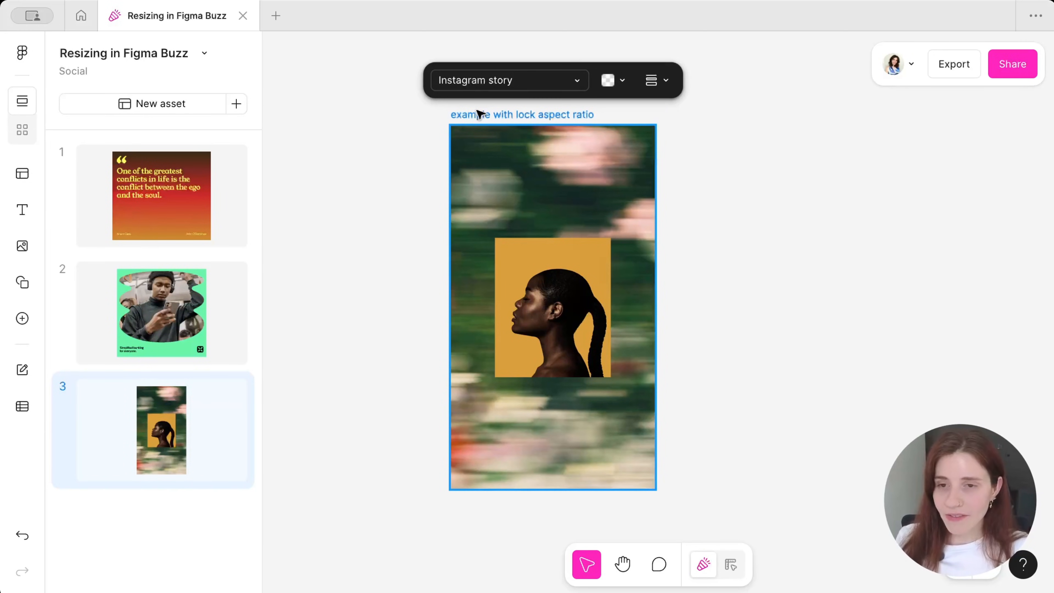
{"action": "left_click", "coordinate": [507, 81]}
{"action": "left_click", "coordinate": [518, 192]}
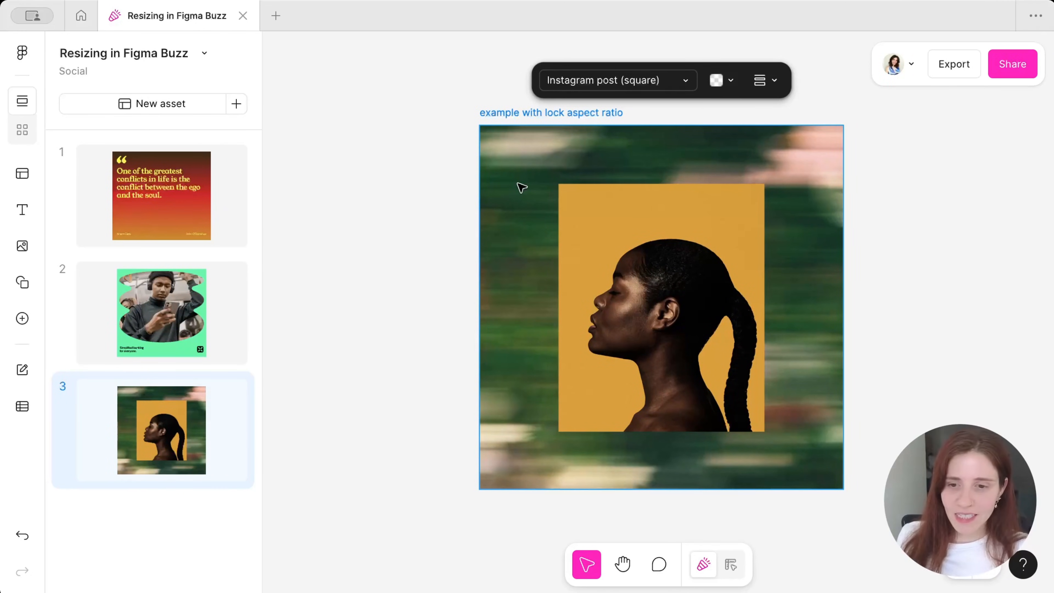
- Examine the scaling modes of the Social Post frame's image fill in design mode, then return to Buzz mode
{"action": "left_click", "coordinate": [728, 572]}
{"action": "left_click", "coordinate": [185, 439]}
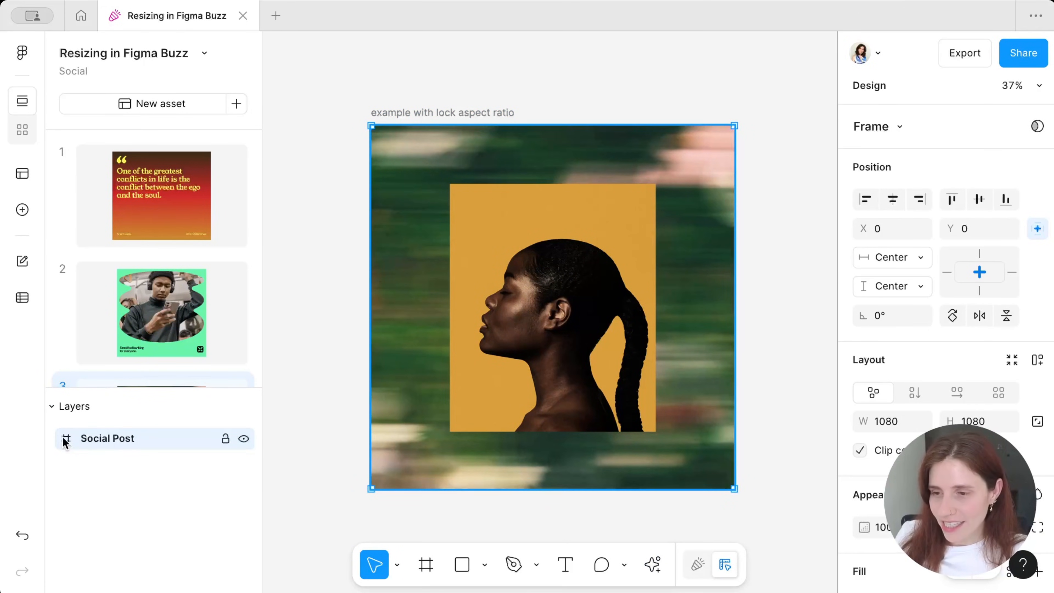
{"action": "scroll", "coordinate": [882, 403], "scroll_direction": "down", "scroll_amount": 5}
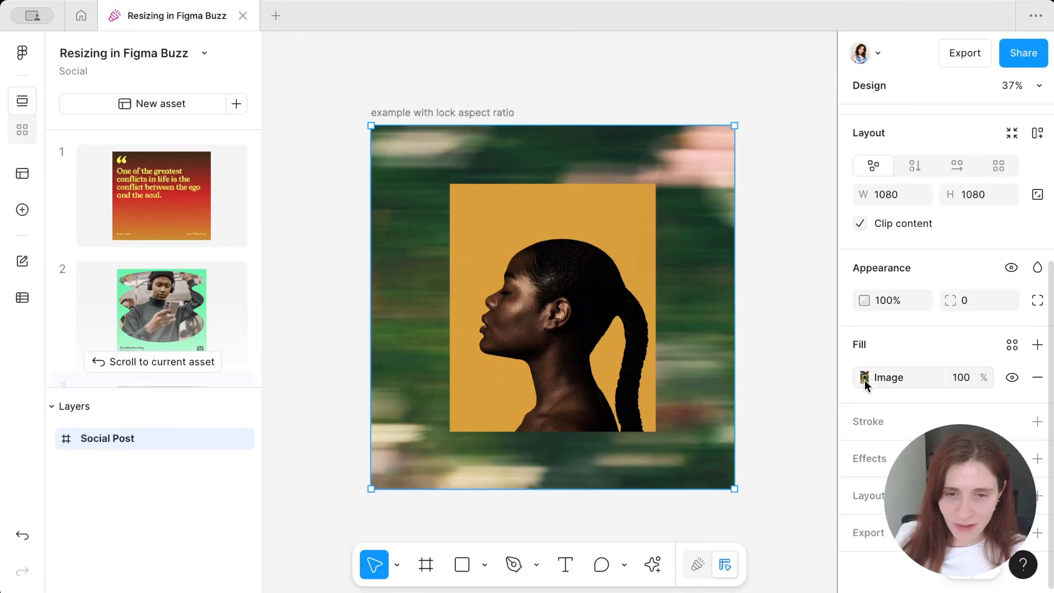
{"action": "left_click", "coordinate": [864, 379]}
{"action": "left_click", "coordinate": [699, 227]}
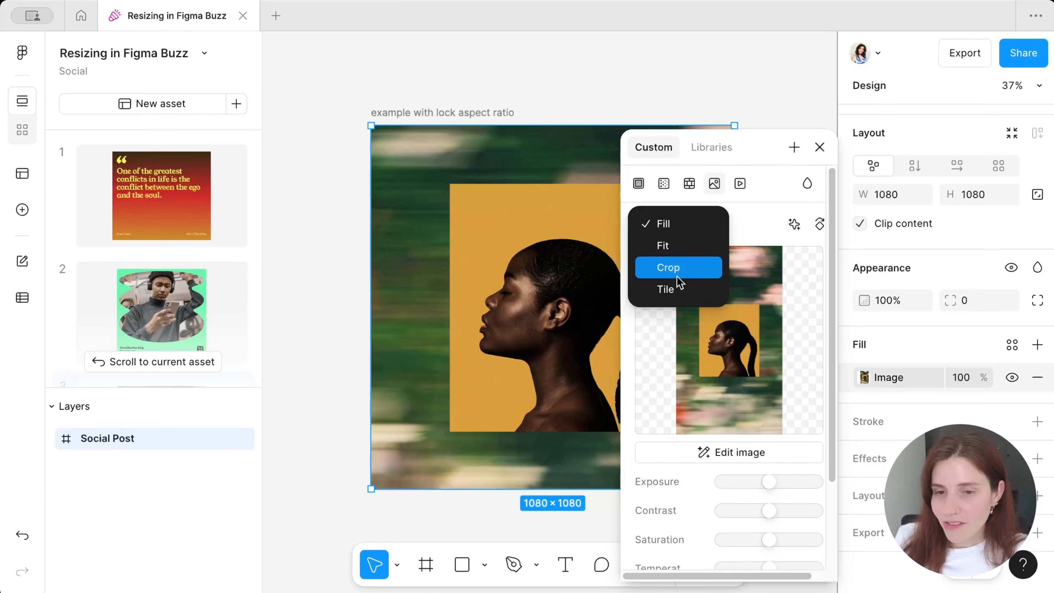
{"action": "left_click", "coordinate": [820, 146]}
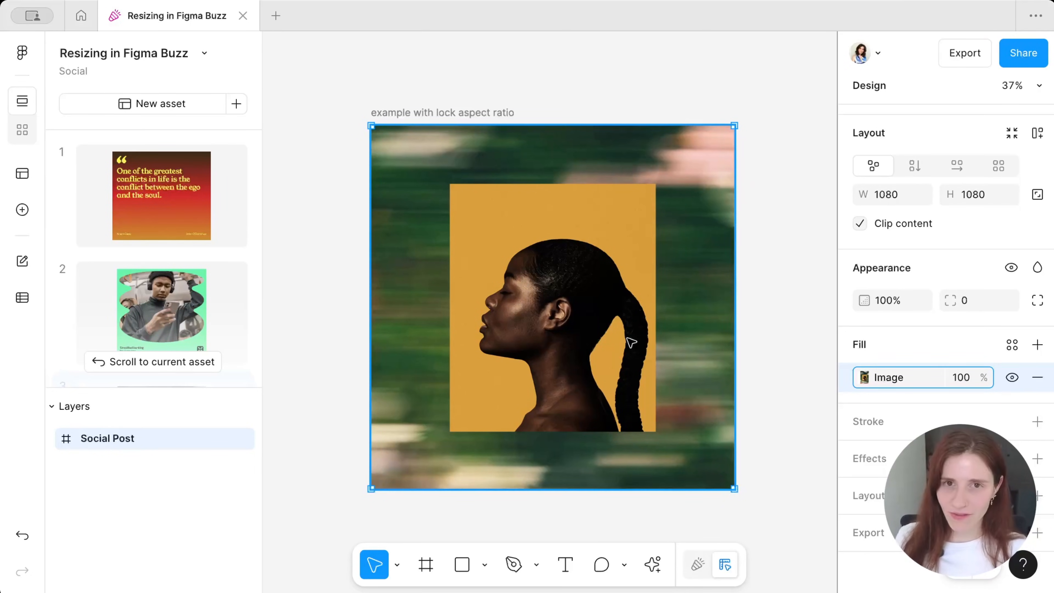
{"action": "left_click", "coordinate": [697, 564]}
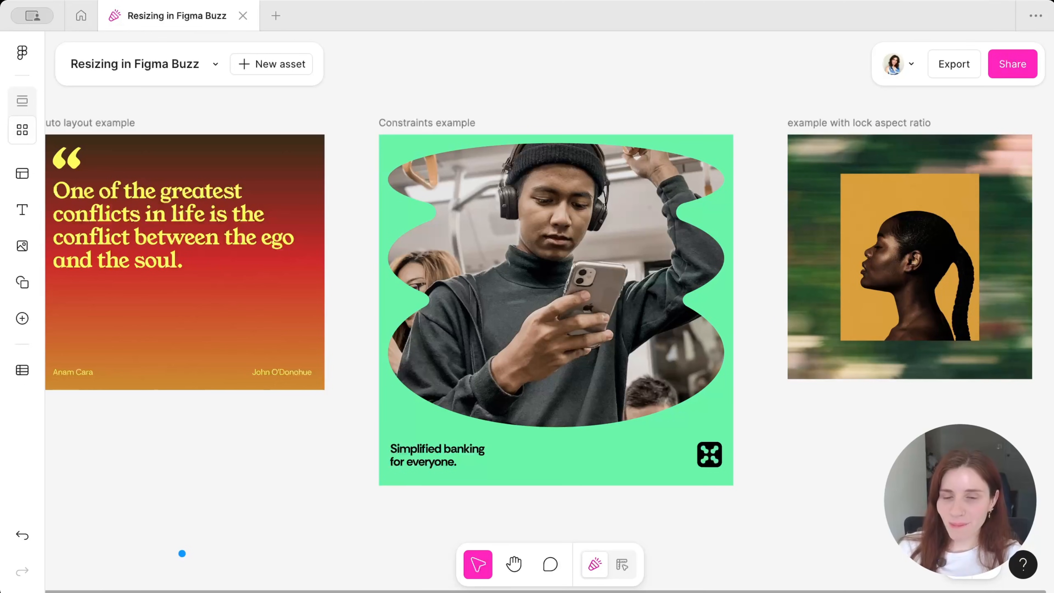